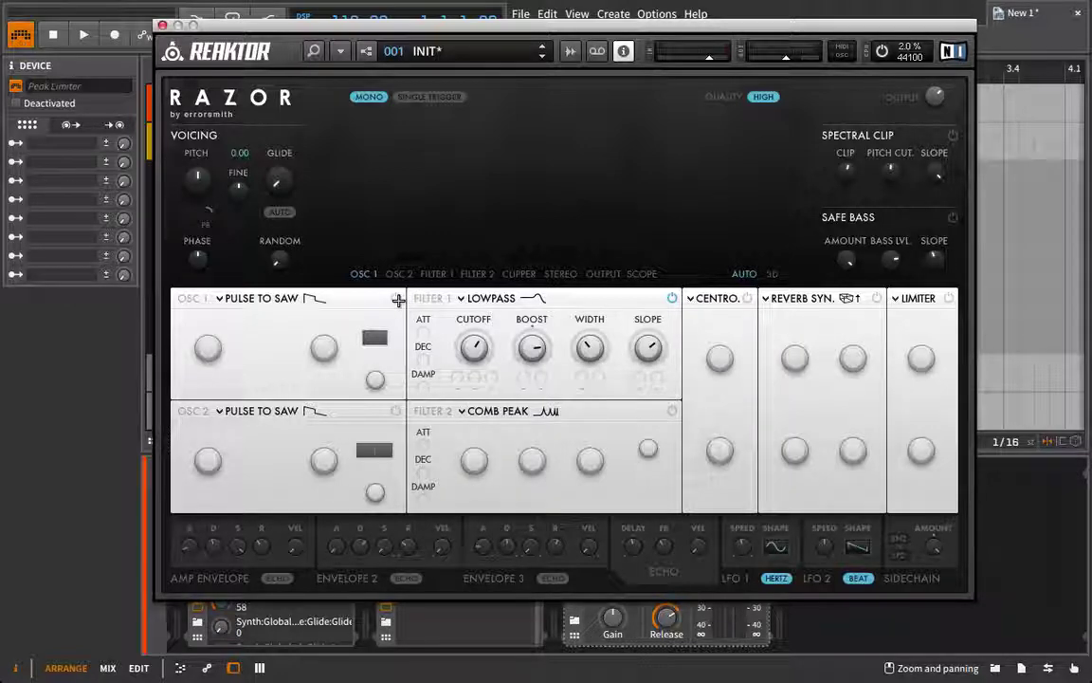
# Switch on OSC 1 and OSC 2, then check the Centroid and Reverb Synced effect lists without changing them.
pyautogui.click(397, 298)
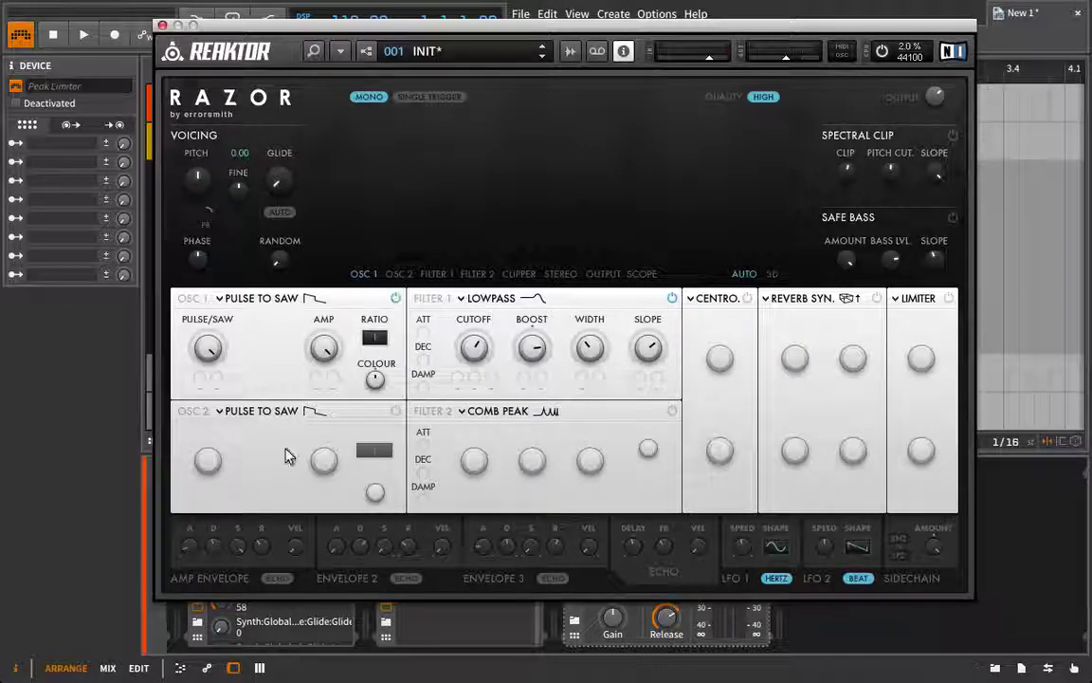
pyautogui.click(397, 412)
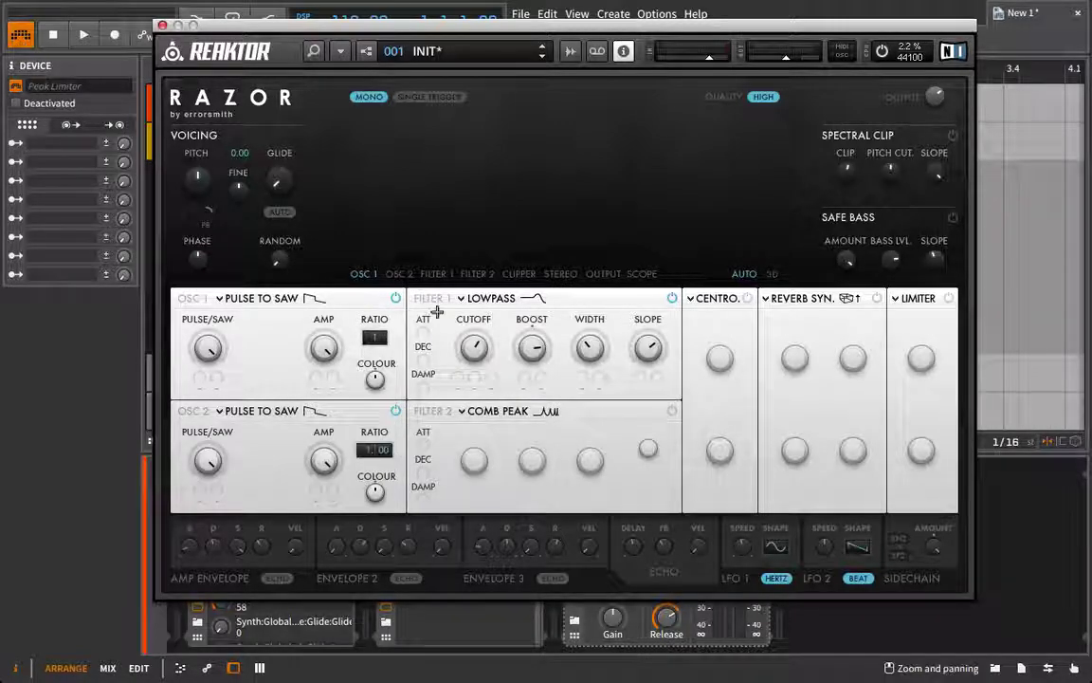
pyautogui.click(721, 298)
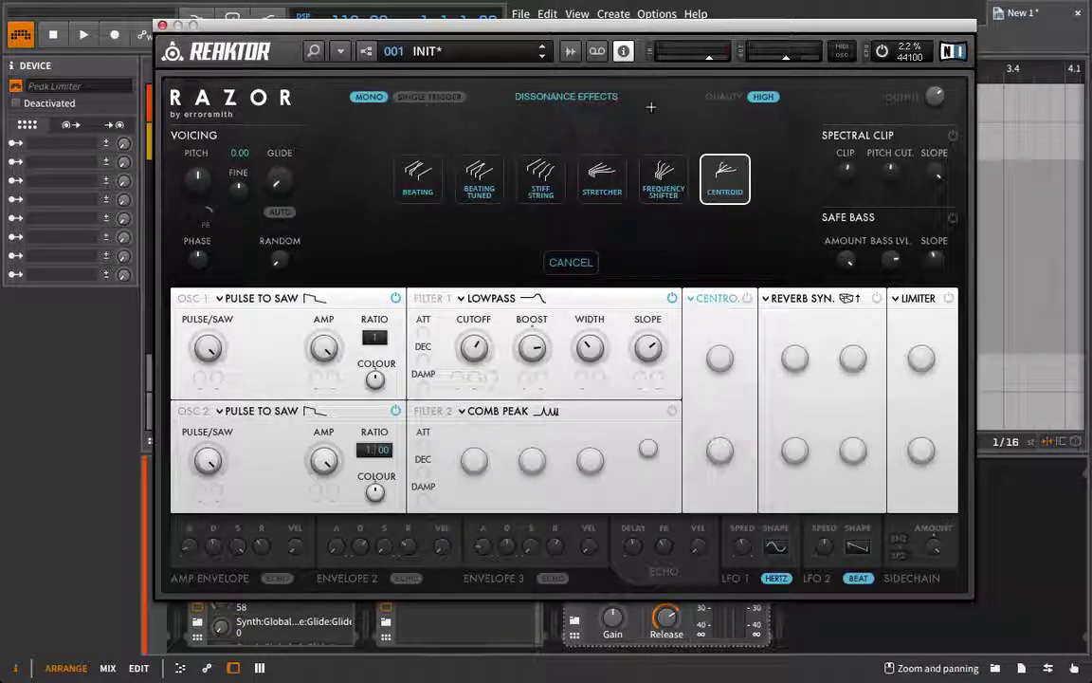
pyautogui.click(709, 302)
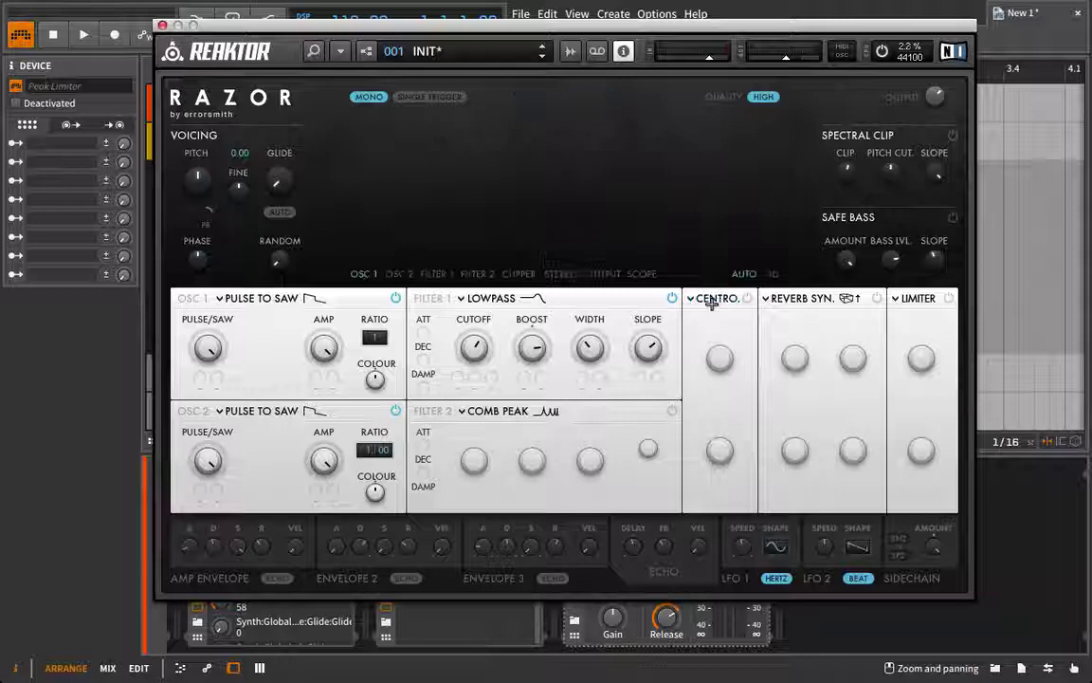
pyautogui.click(789, 298)
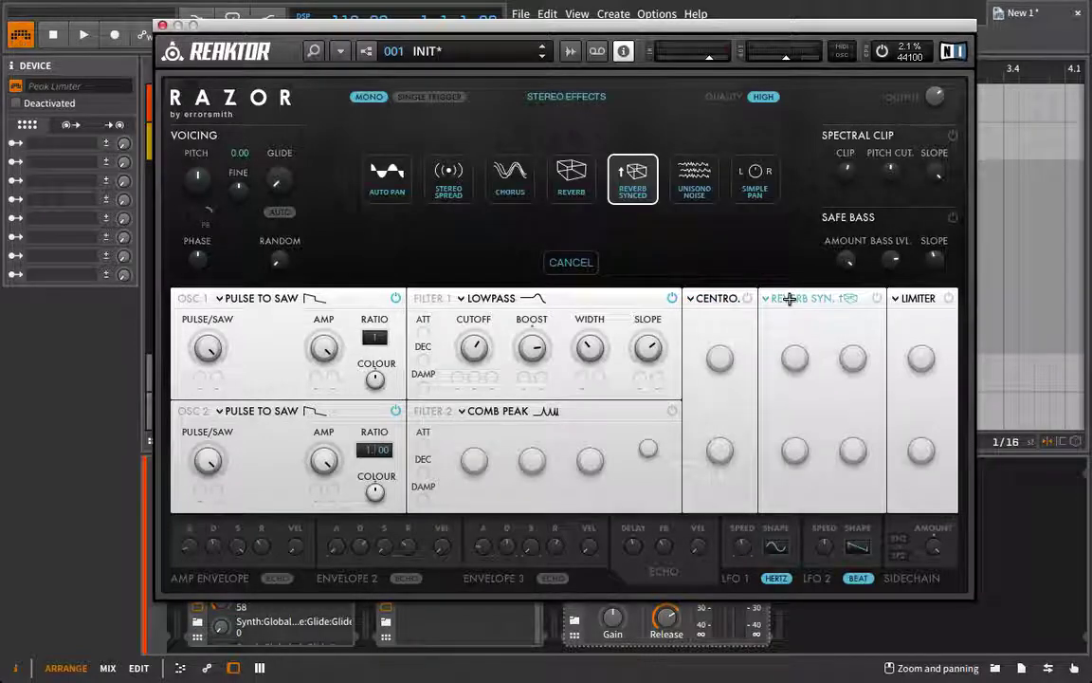
pyautogui.click(789, 298)
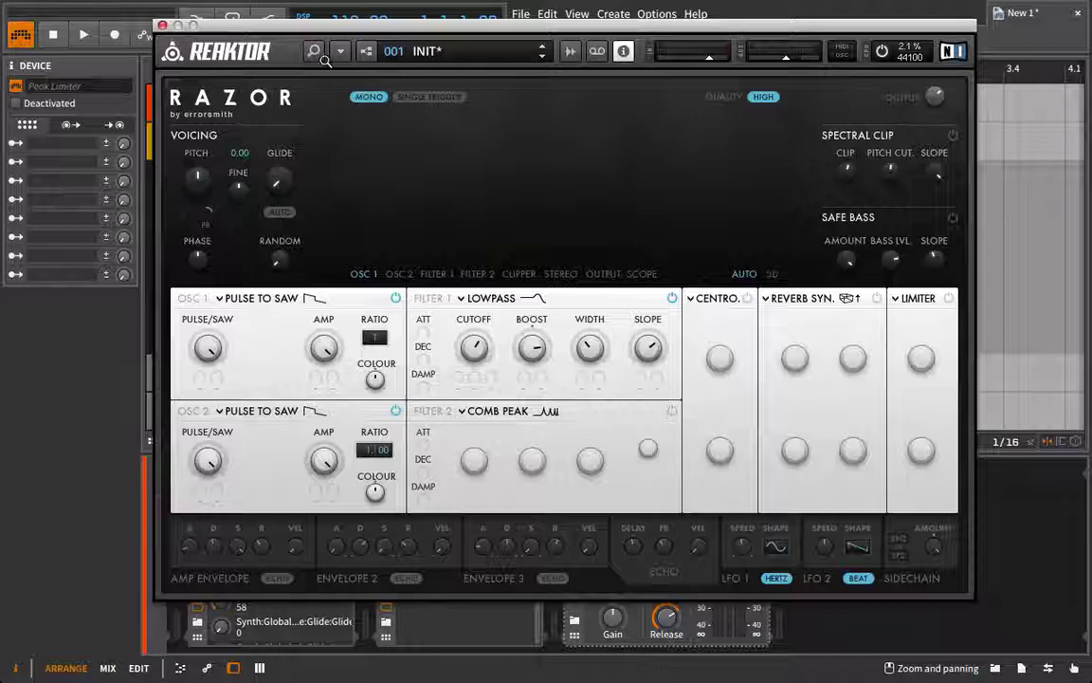
# Turn off Filter 1 and OSC 2 so only OSC 1 sounds, unfiltered.
pyautogui.moveTo(325, 27); pyautogui.dragTo(218, 30)
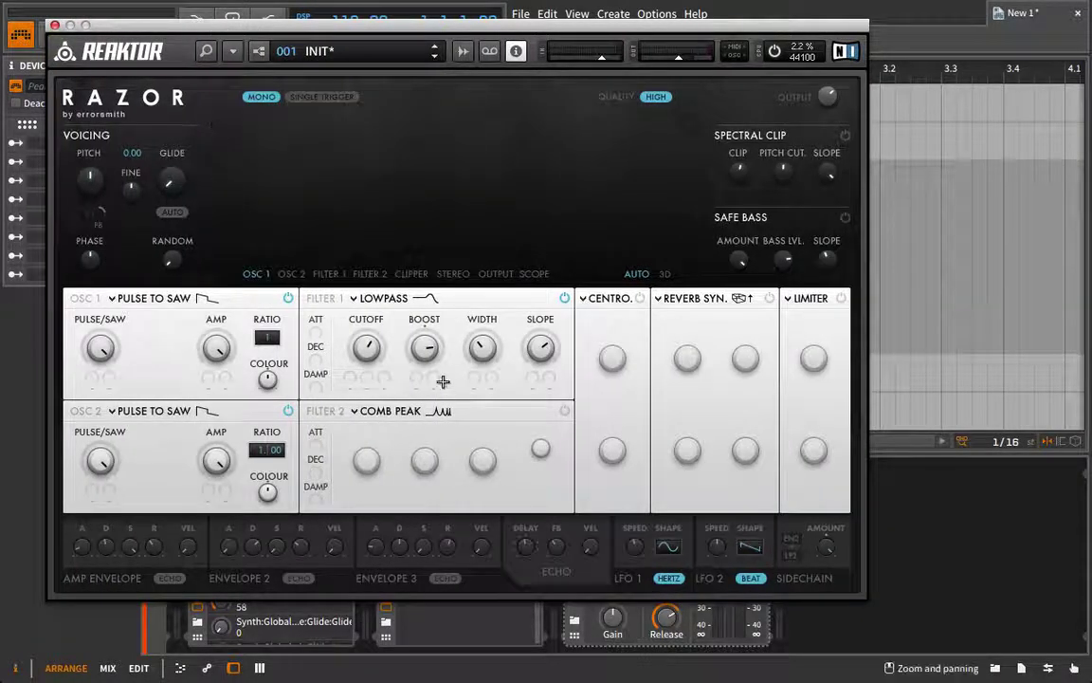
pyautogui.click(567, 298)
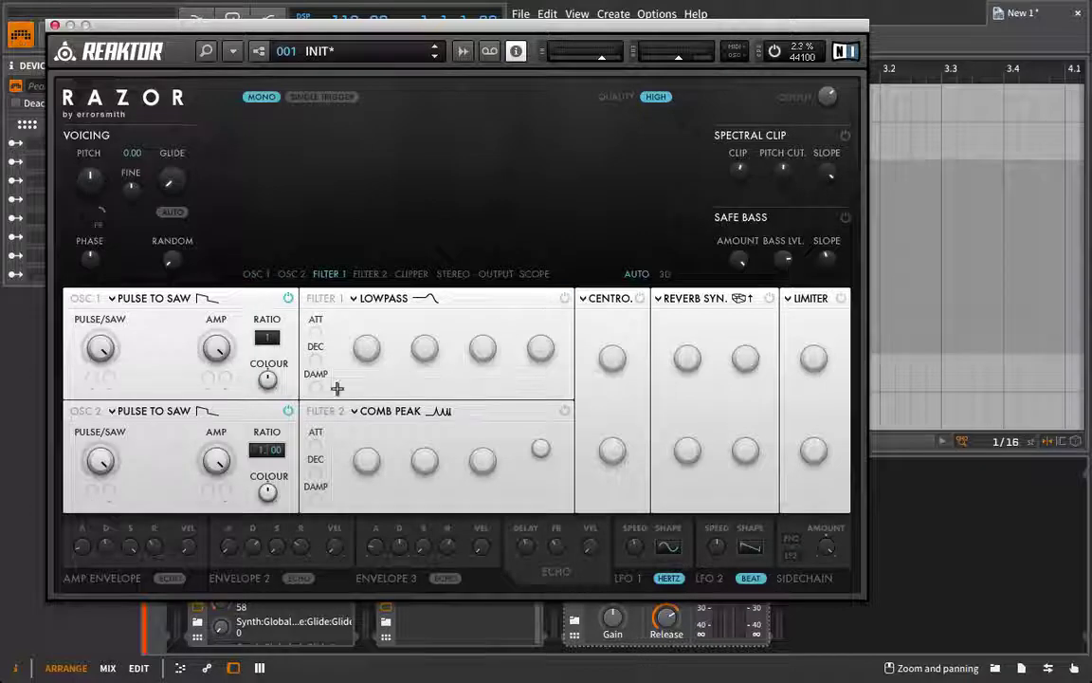
pyautogui.click(289, 412)
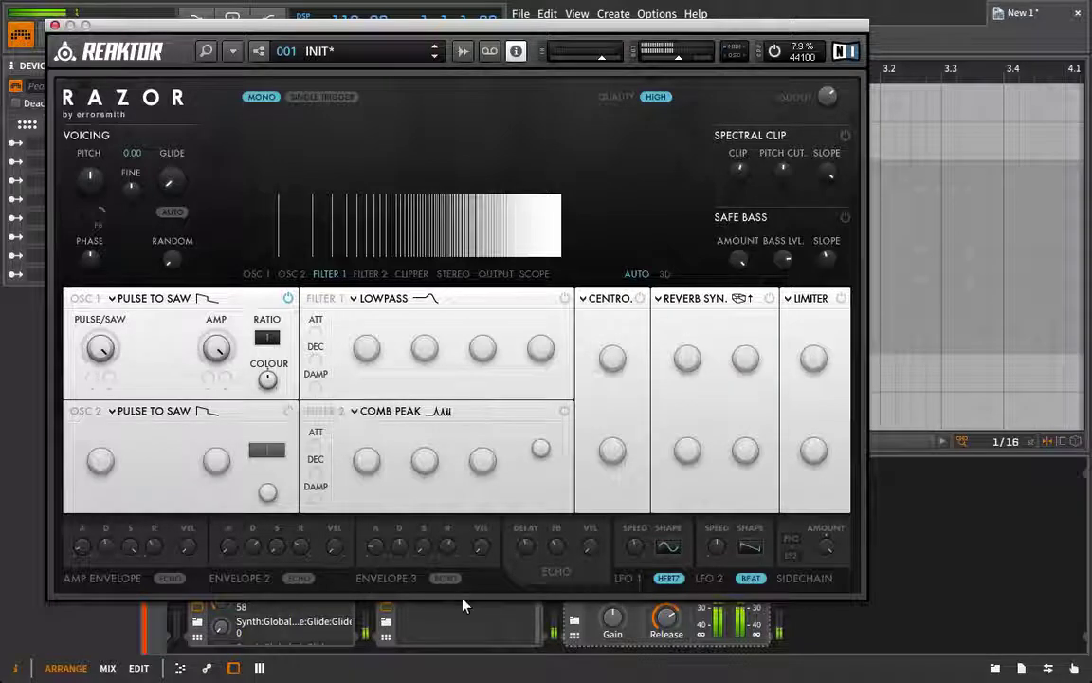
# Open the spectrum analyzer and arrange it beside the Razor window.
pyautogui.click(385, 619)
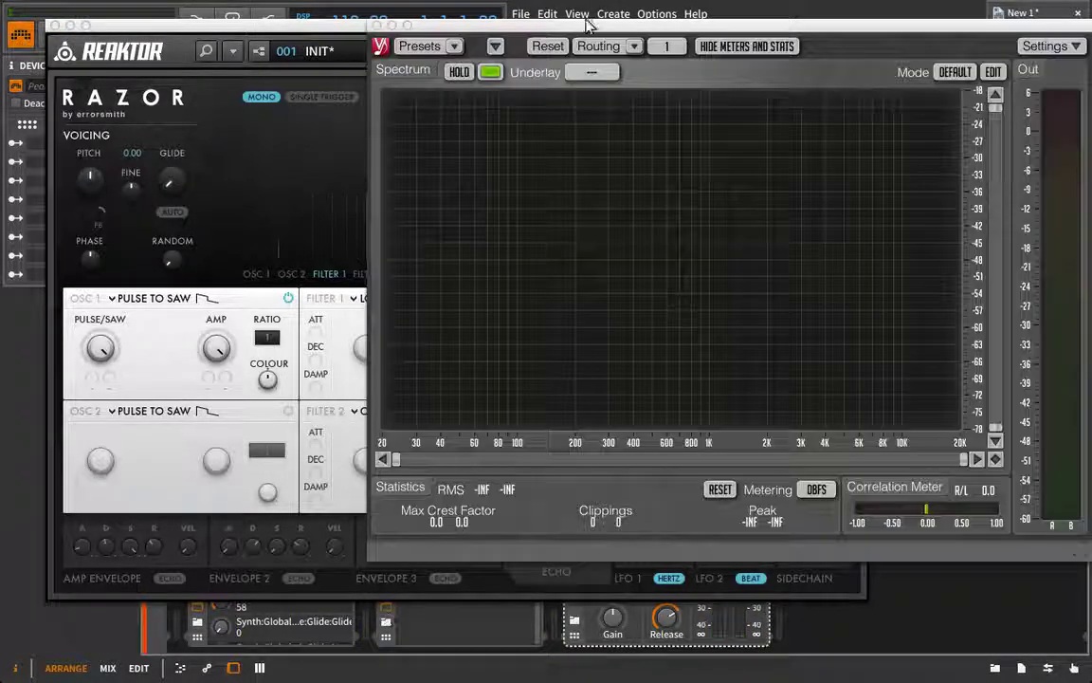
pyautogui.moveTo(384, 26); pyautogui.dragTo(642, 27)
pyautogui.click(374, 36)
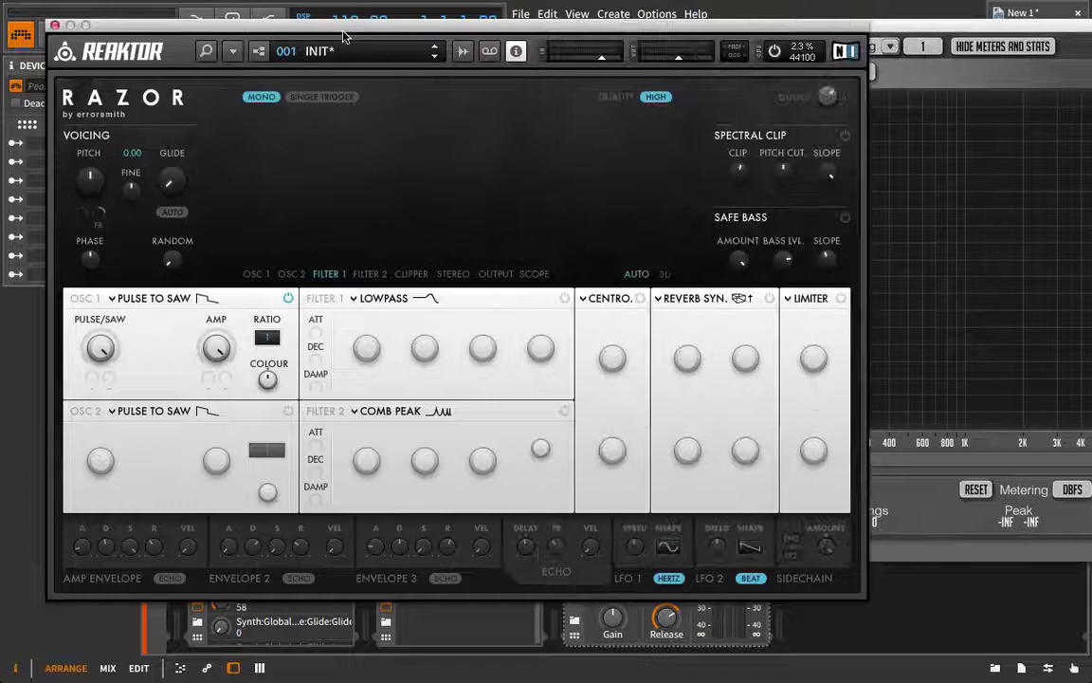
pyautogui.moveTo(273, 24); pyautogui.dragTo(239, 21)
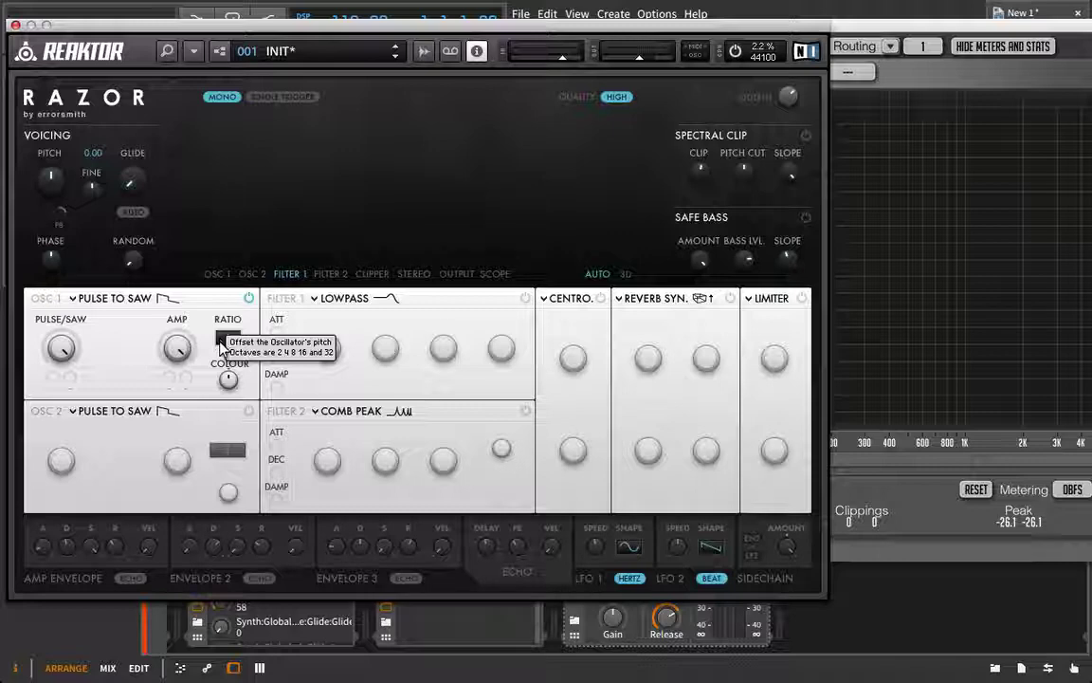
pyautogui.moveTo(770, 26); pyautogui.dragTo(557, 26)
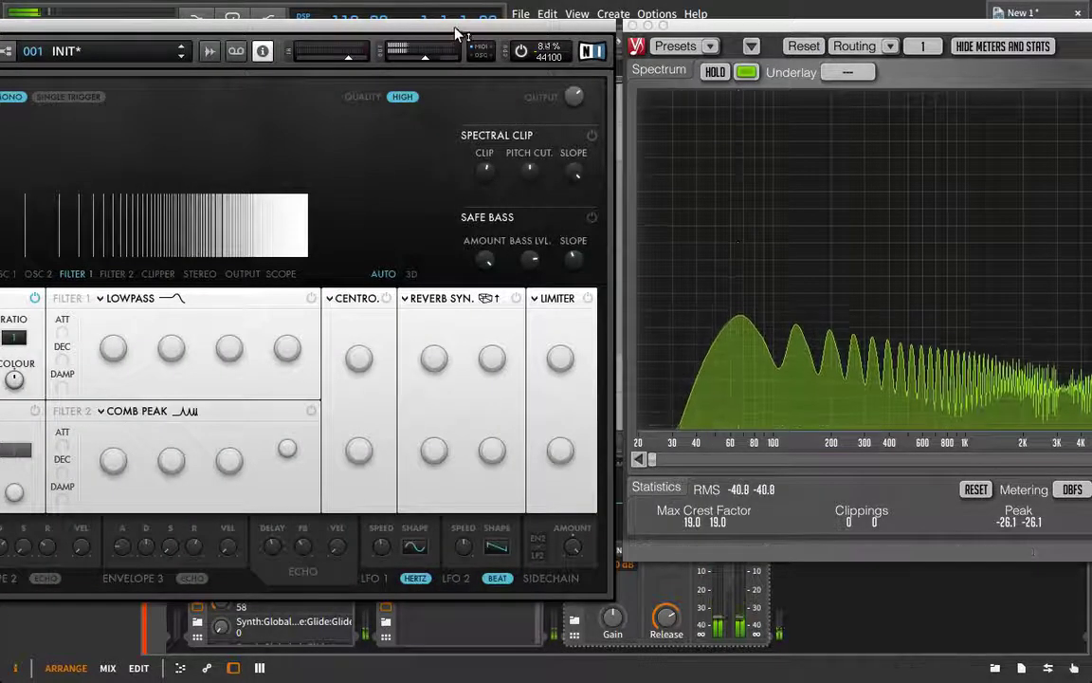
pyautogui.moveTo(459, 35); pyautogui.dragTo(546, 35)
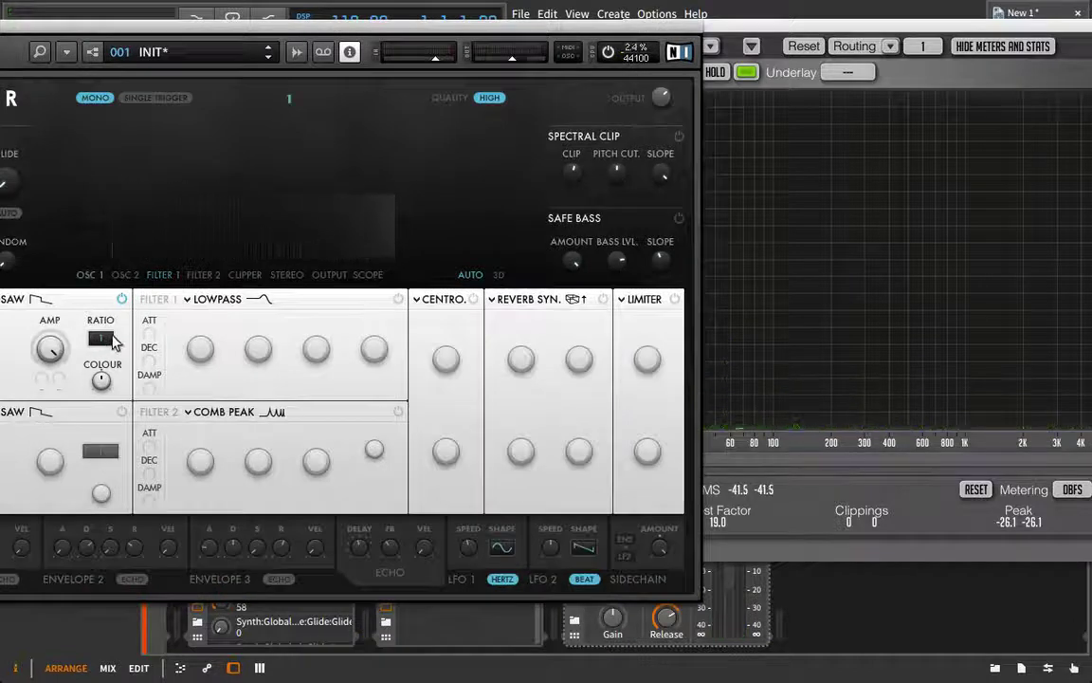
# Raise OSC 1's ratio from 1 through 2 to 3 while watching the harmonics.
pyautogui.moveTo(114, 343); pyautogui.dragTo(113, 336)
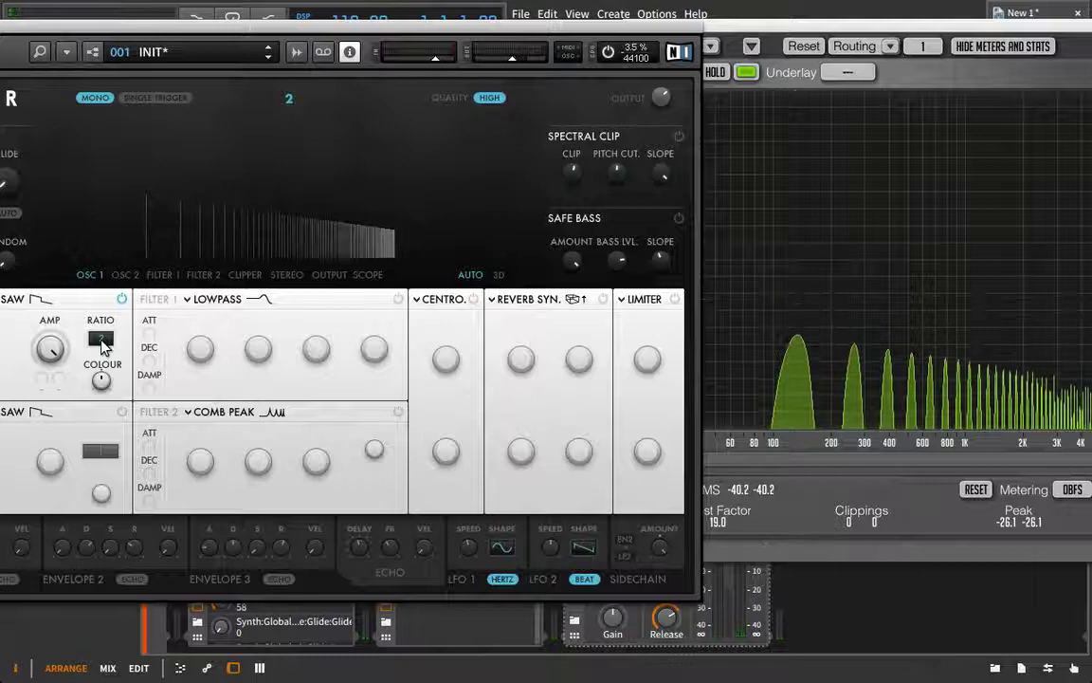
pyautogui.moveTo(103, 347); pyautogui.dragTo(103, 339)
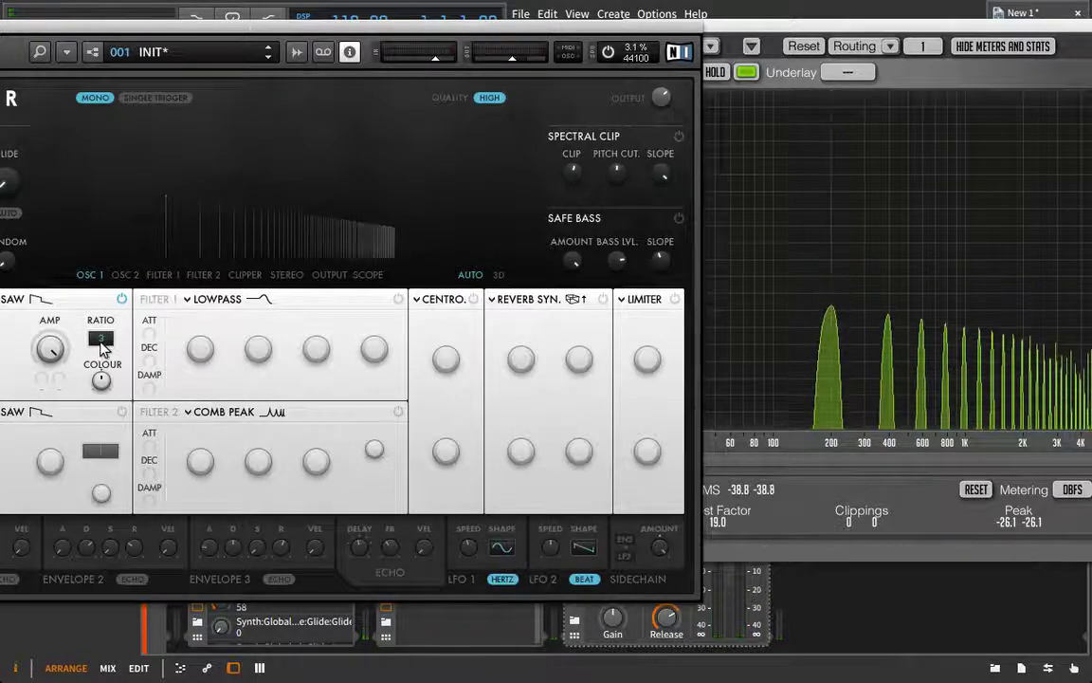
pyautogui.moveTo(338, 10); pyautogui.dragTo(431, 8)
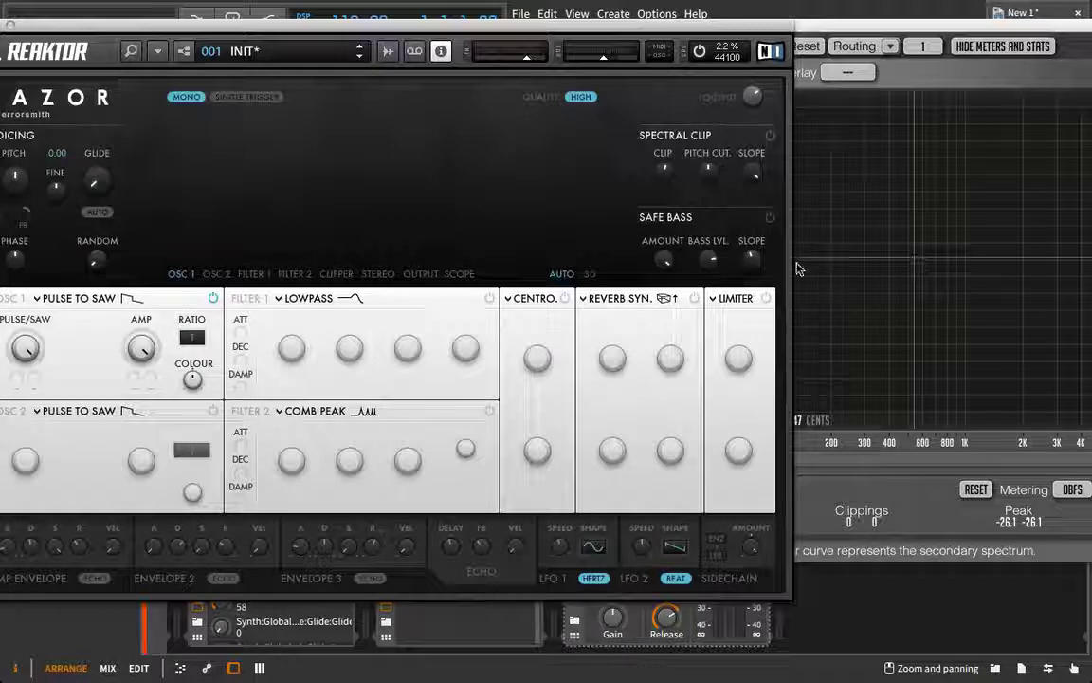
# Sweep OSC 1's Colour knob, then sweep its Pulse/Saw blend between 0 and 1.
pyautogui.moveTo(199, 372)
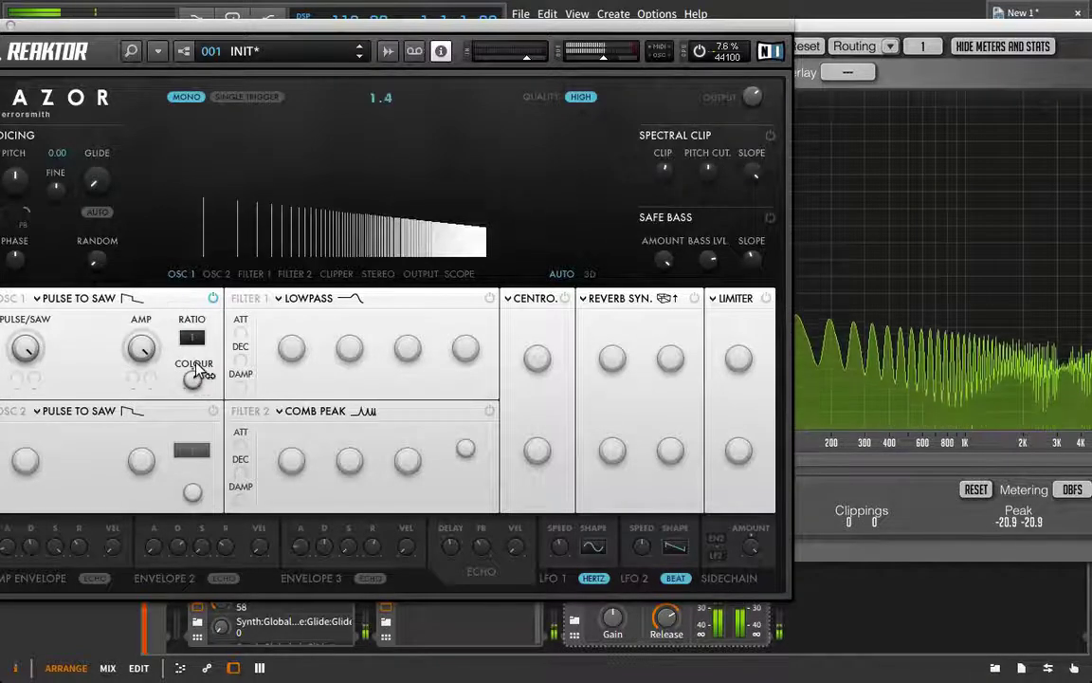
pyautogui.moveTo(199, 372)
pyautogui.mouseDown()
pyautogui.moveTo(196, 358)
pyautogui.moveTo(196, 444)
pyautogui.moveTo(195, 327)
pyautogui.moveTo(193, 453)
pyautogui.moveTo(197, 377)
pyautogui.mouseUp()
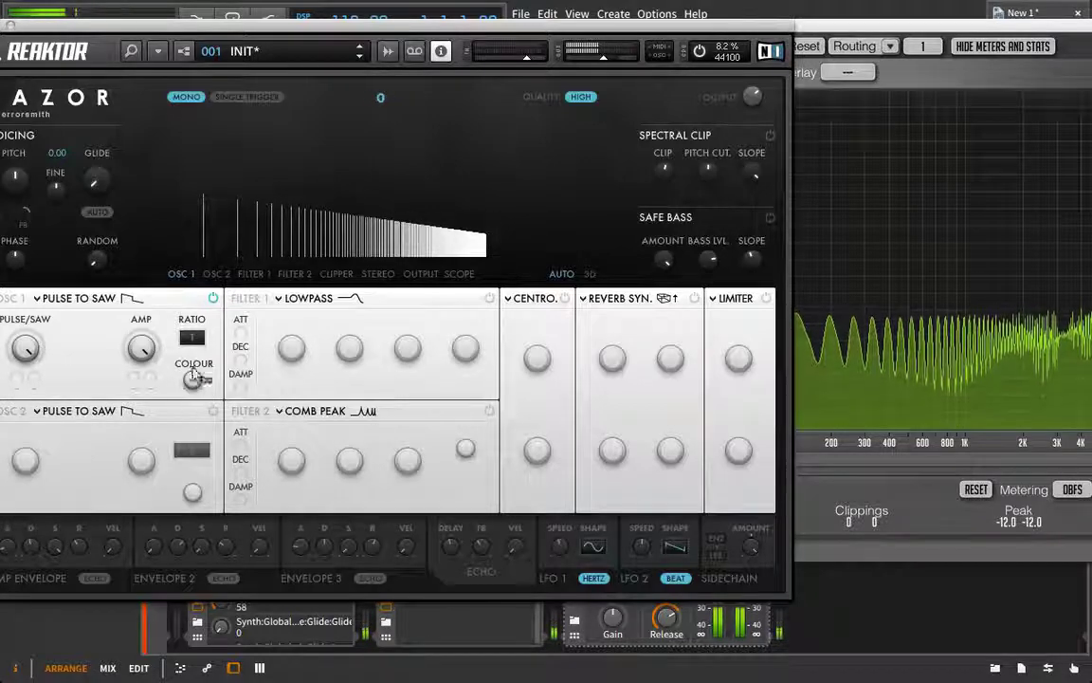
pyautogui.moveTo(179, 31); pyautogui.dragTo(255, 32)
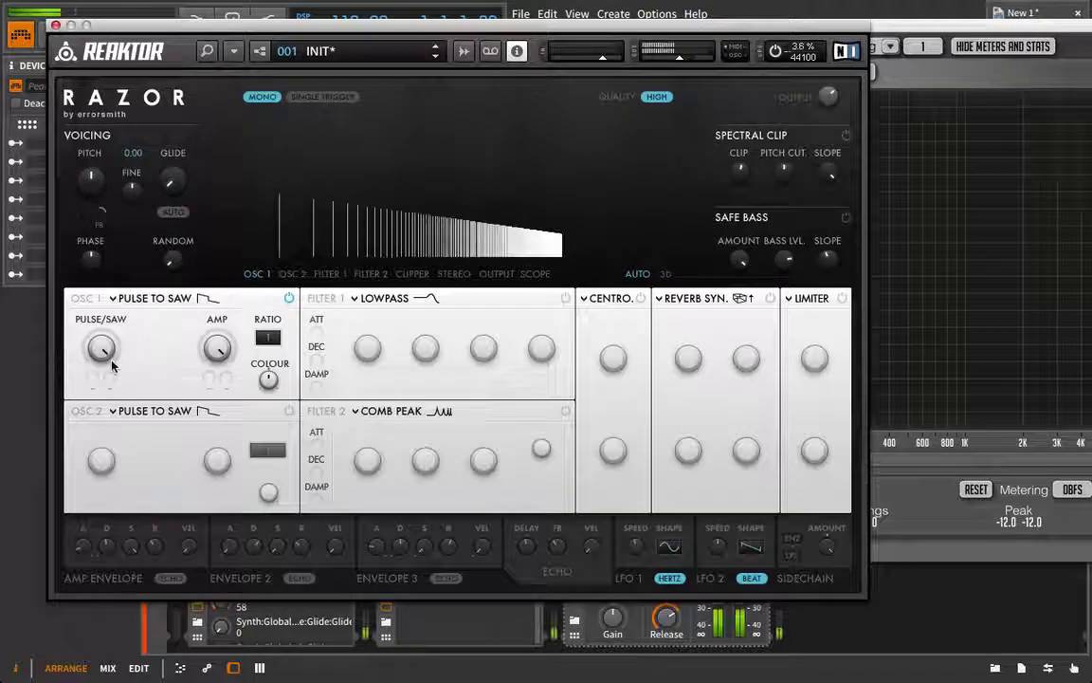
pyautogui.moveTo(100, 327)
pyautogui.mouseDown()
pyautogui.moveTo(98, 313)
pyautogui.moveTo(99, 347)
pyautogui.mouseUp()
pyautogui.moveTo(102, 438); pyautogui.dragTo(109, 246)
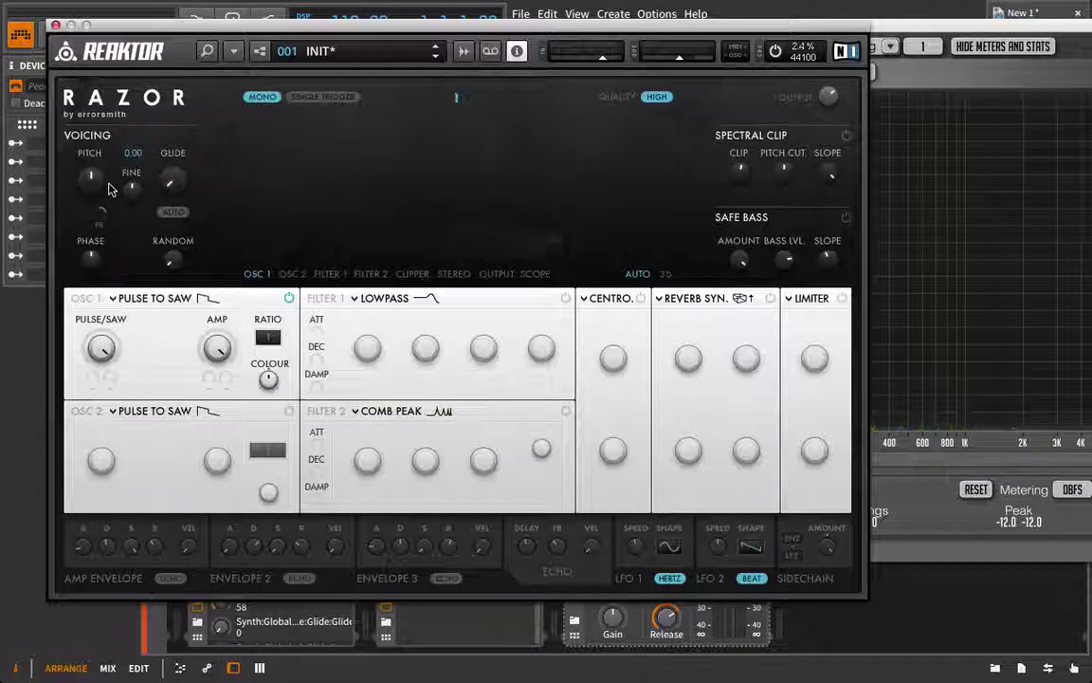
# Change OSC 1's oscillator type to PRIMES.
pyautogui.click(154, 298)
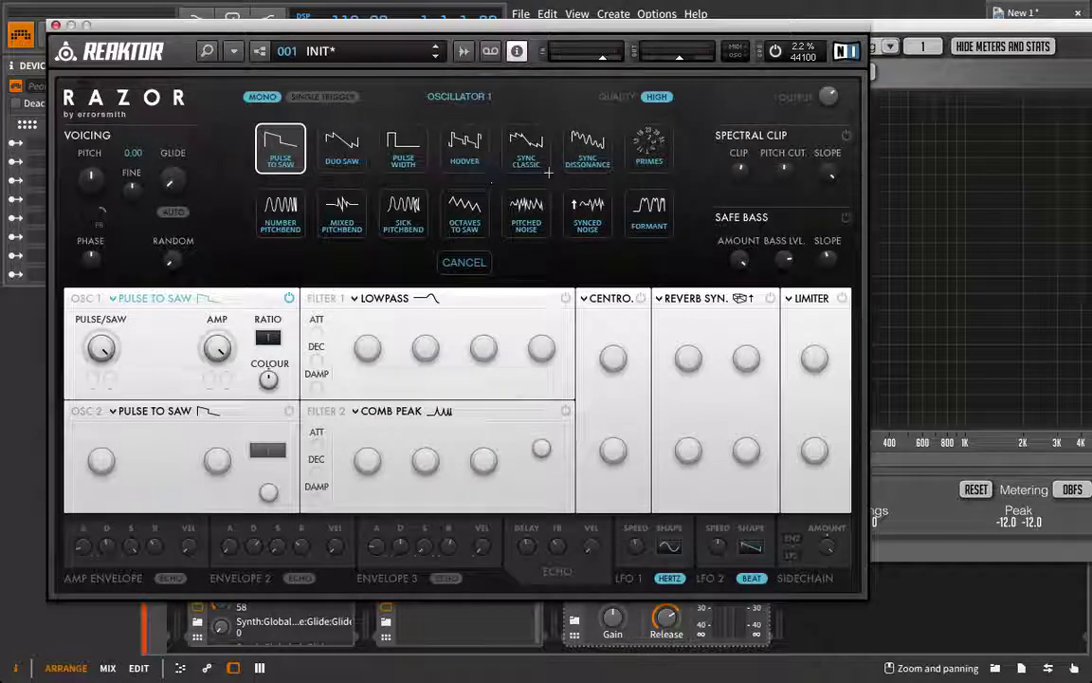
pyautogui.click(648, 150)
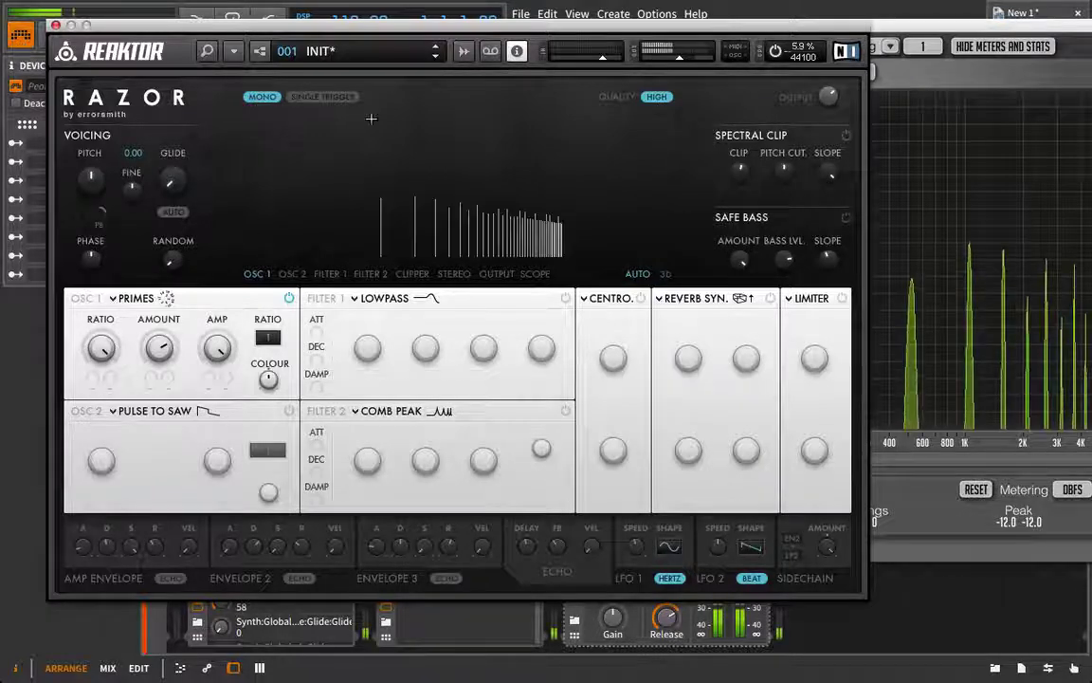
pyautogui.moveTo(360, 19); pyautogui.dragTo(424, 17)
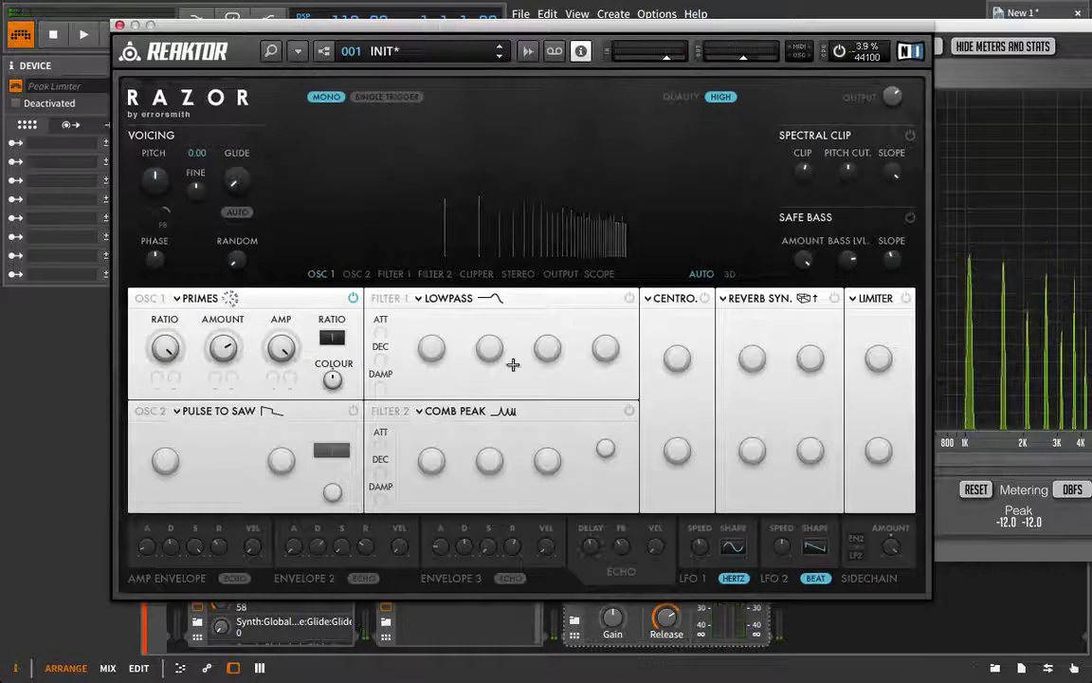
# Set the Primes Amount knob to about halfway, around 12 o'clock.
pyautogui.moveTo(234, 357); pyautogui.dragTo(224, 327)
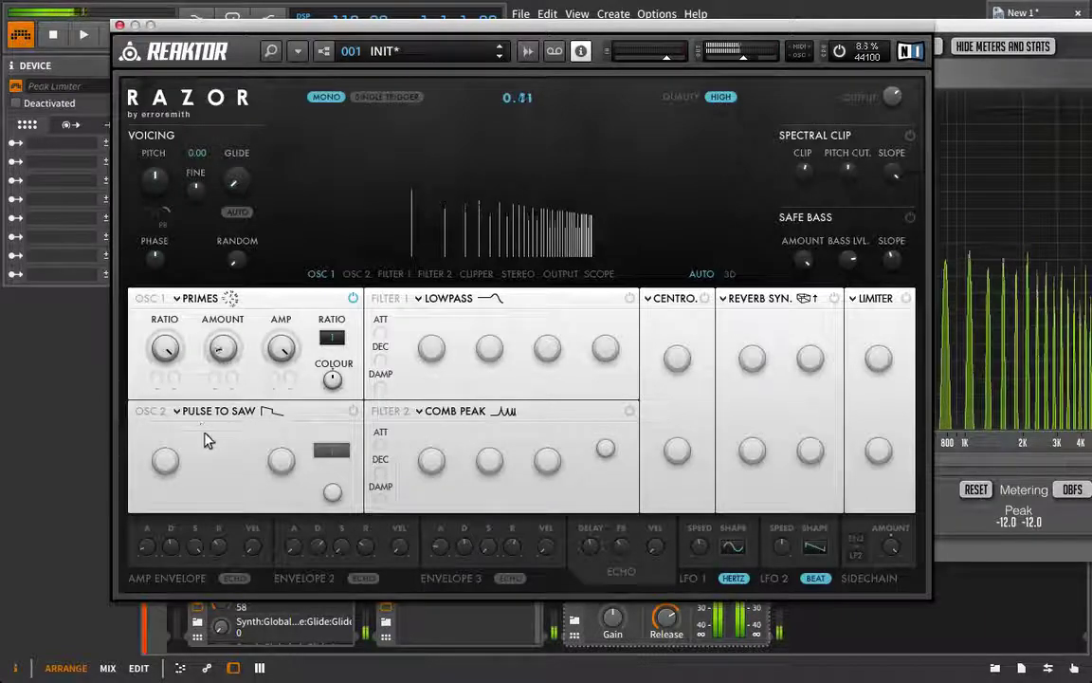
pyautogui.moveTo(208, 440); pyautogui.dragTo(187, 479)
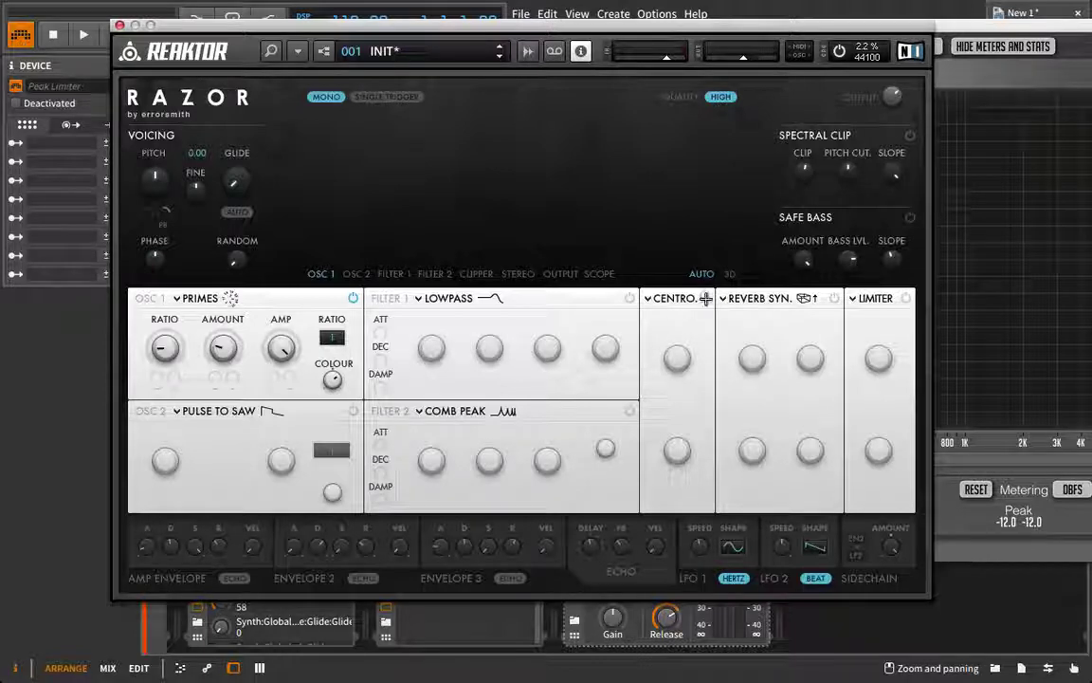
# Leave Centroid selected in the dissonance picker and nudge its Amount up to 0.01.
pyautogui.click(691, 298)
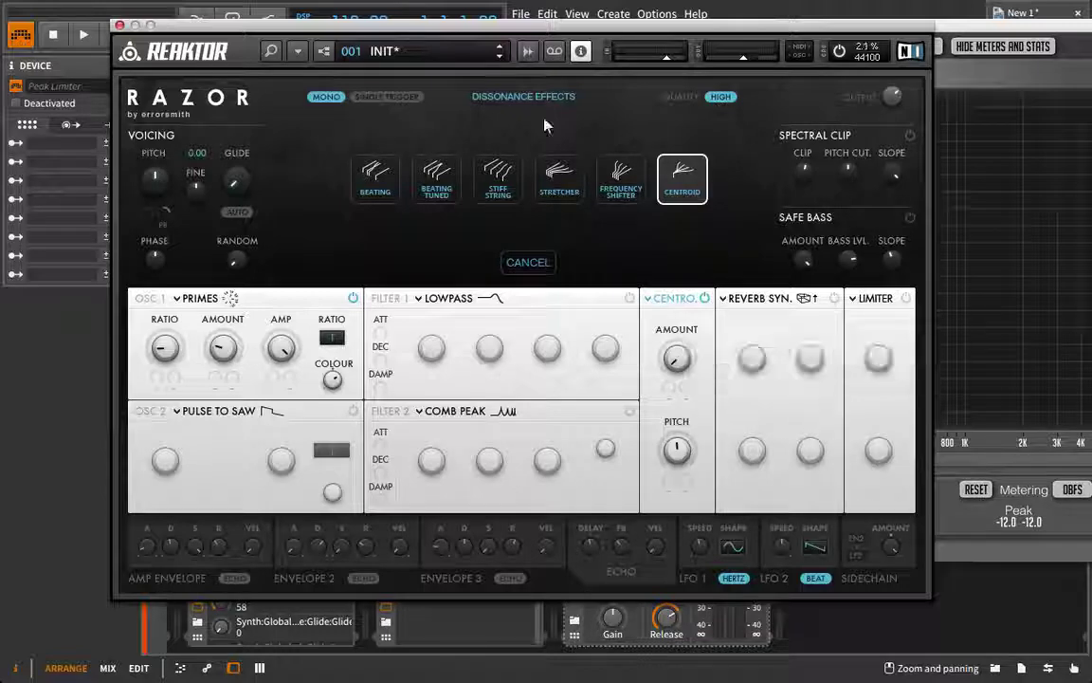
pyautogui.moveTo(520, 42); pyautogui.dragTo(491, 43)
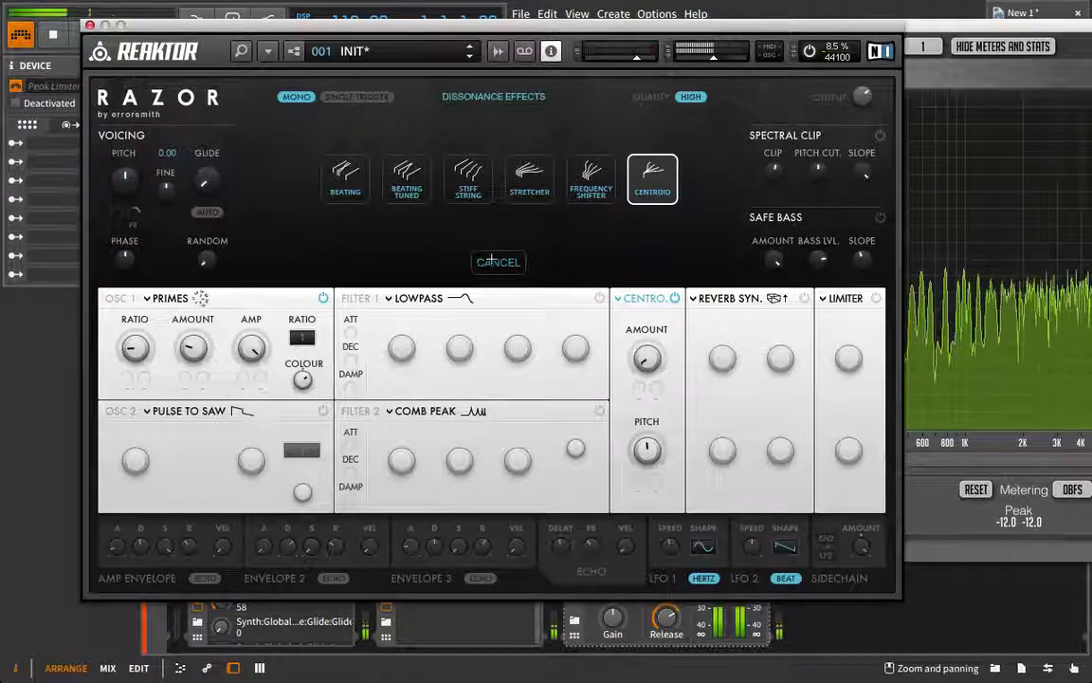
pyautogui.click(621, 367)
pyautogui.moveTo(646, 360)
pyautogui.mouseDown()
pyautogui.moveTo(653, 307)
pyautogui.moveTo(653, 368)
pyautogui.moveTo(655, 294)
pyautogui.moveTo(648, 377)
pyautogui.mouseUp()
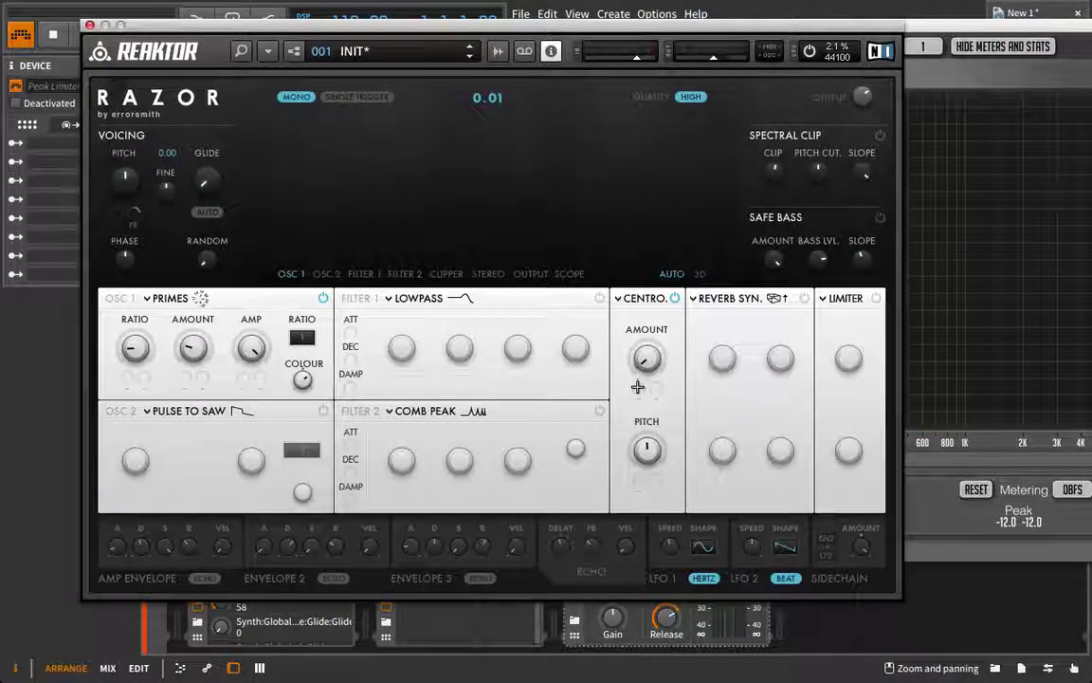
# Route LFO 1 to the Centroid Amount, adjust its speed, lower the Amount, then set the slot to NONE.
pyautogui.click(638, 395)
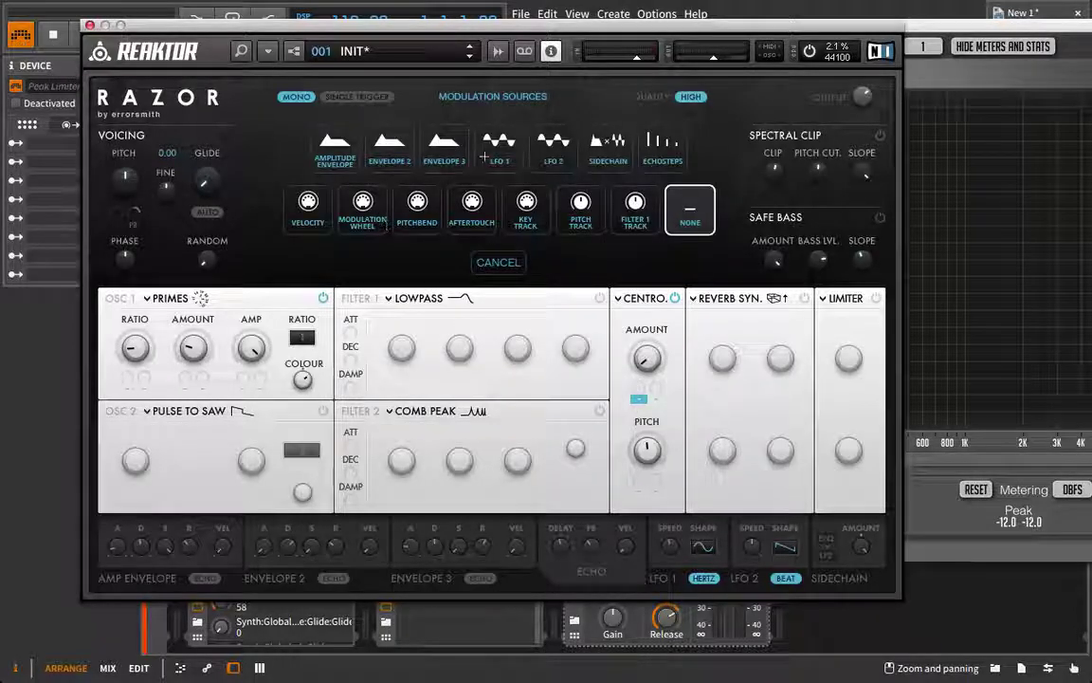
pyautogui.moveTo(484, 157); pyautogui.dragTo(664, 284)
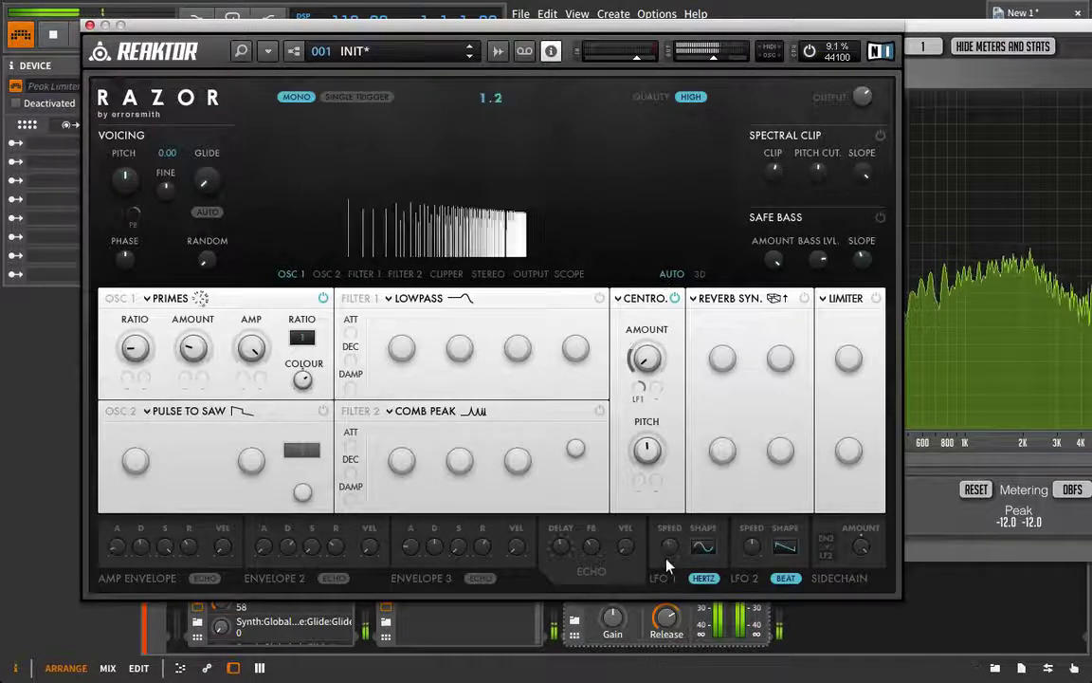
pyautogui.moveTo(667, 566); pyautogui.dragTo(670, 550)
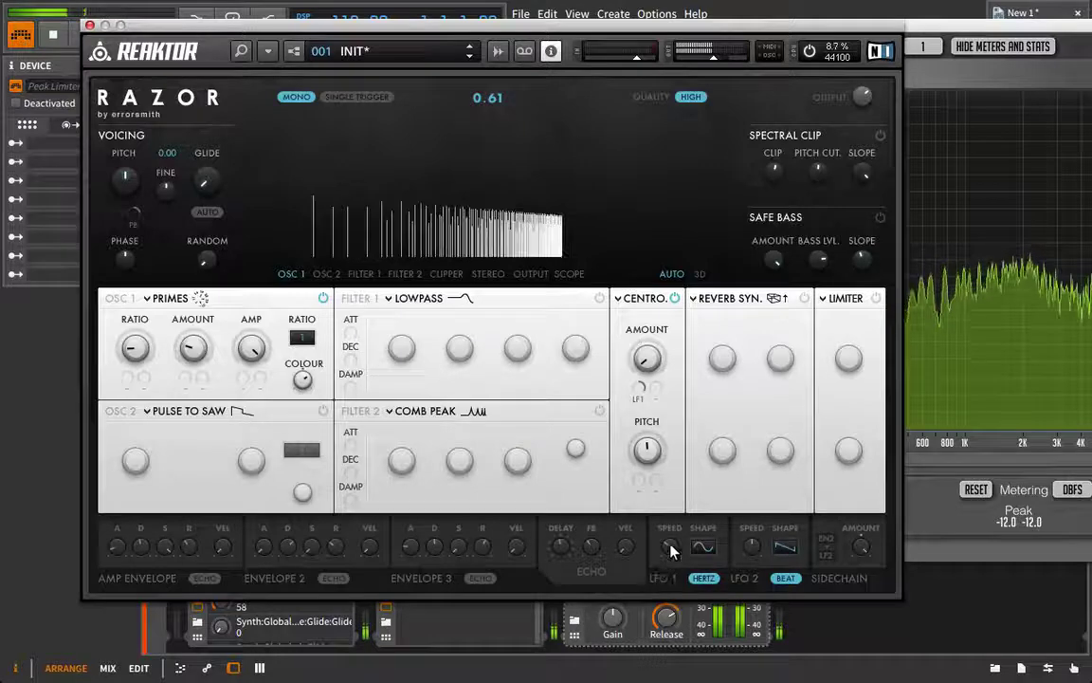
pyautogui.moveTo(649, 336)
pyautogui.mouseDown()
pyautogui.moveTo(649, 379)
pyautogui.moveTo(660, 326)
pyautogui.mouseUp()
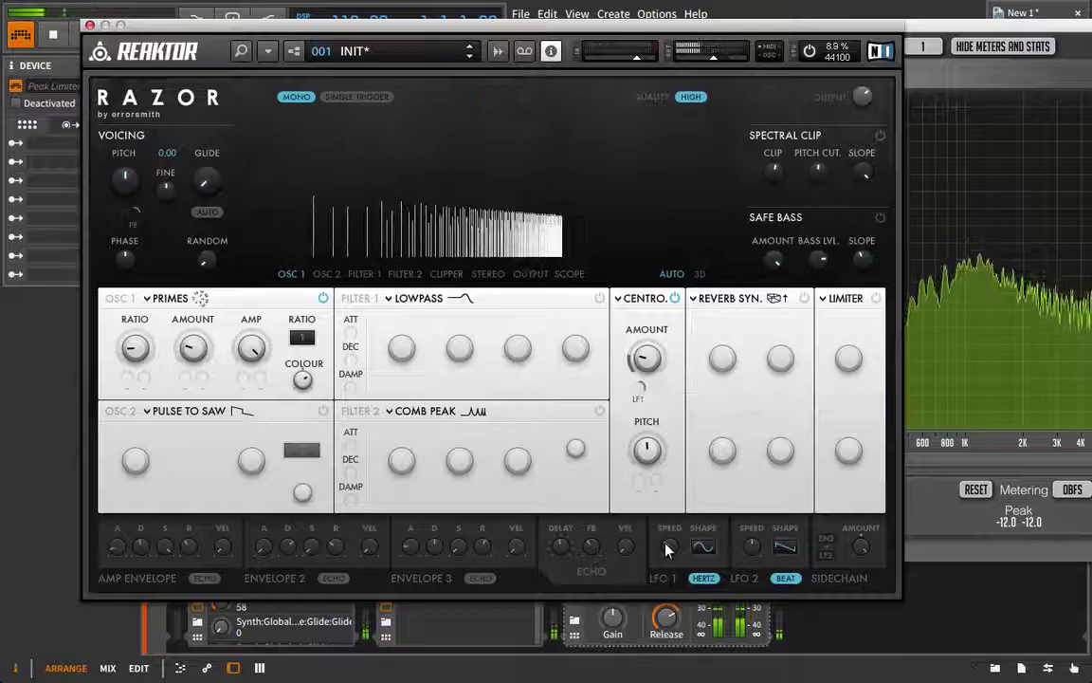
pyautogui.click(639, 388)
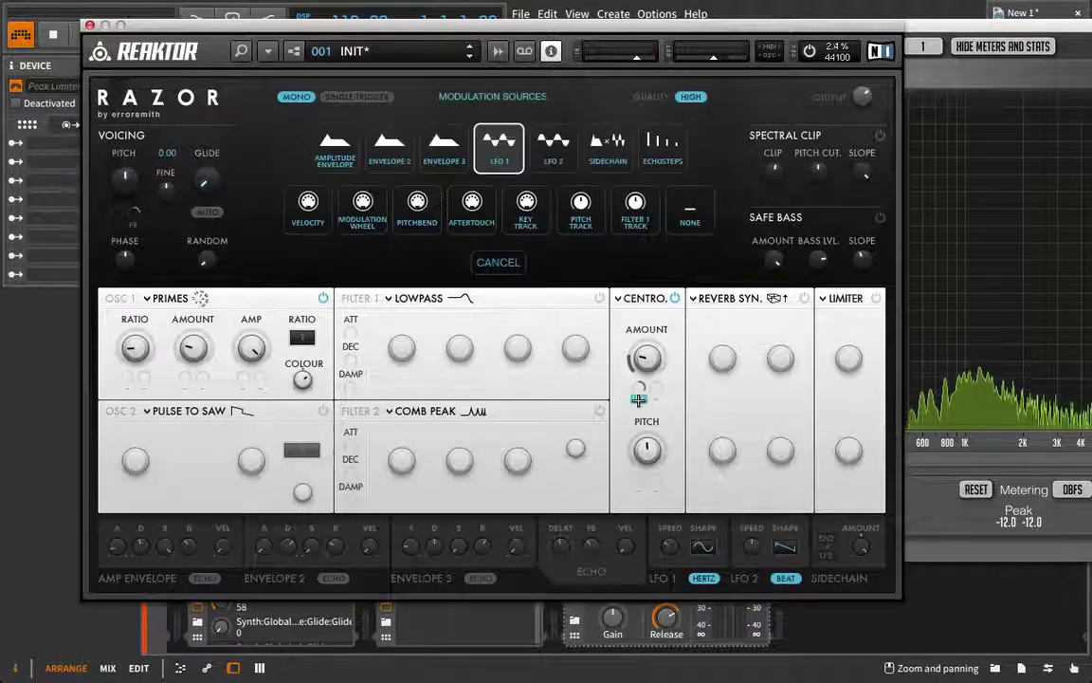
pyautogui.click(690, 211)
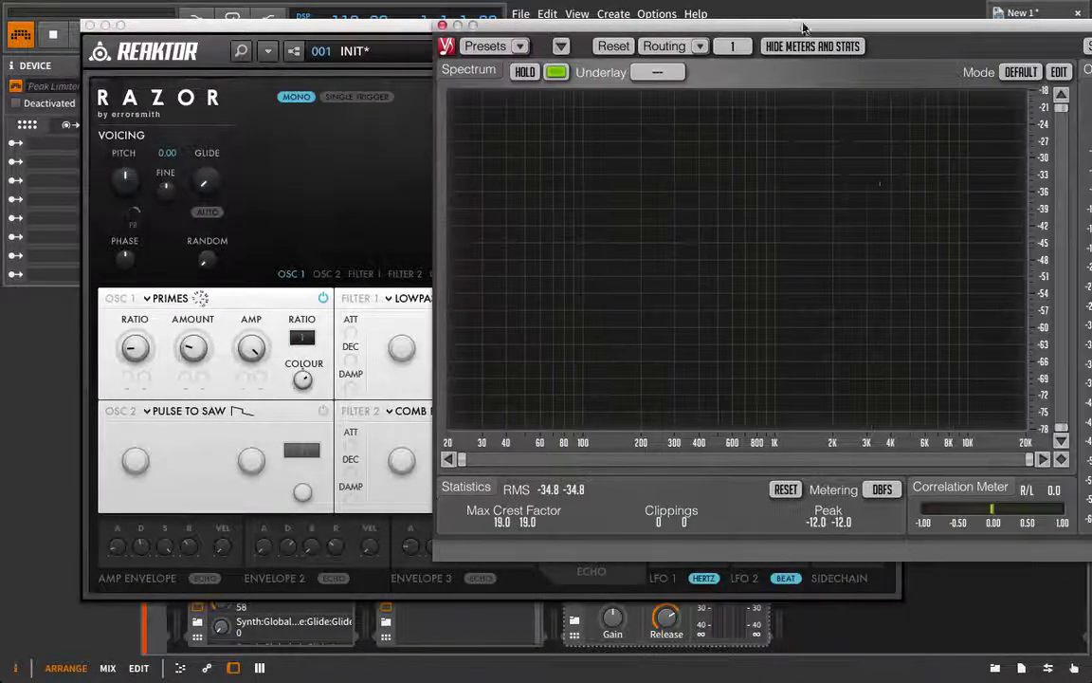
# Assign Envelope 2 to the Primes oscillator's Amount, then readjust the Centroid Amount knob.
pyautogui.click(858, 601)
pyautogui.moveTo(683, 29); pyautogui.dragTo(984, 38)
pyautogui.click(309, 35)
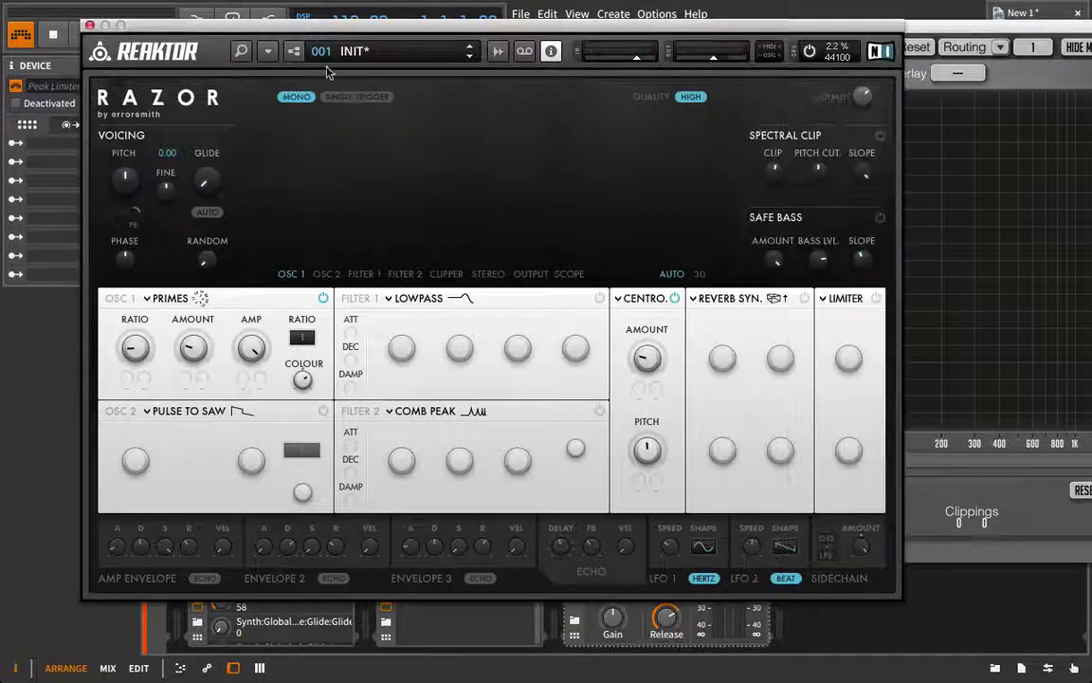
pyautogui.click(187, 384)
pyautogui.click(398, 163)
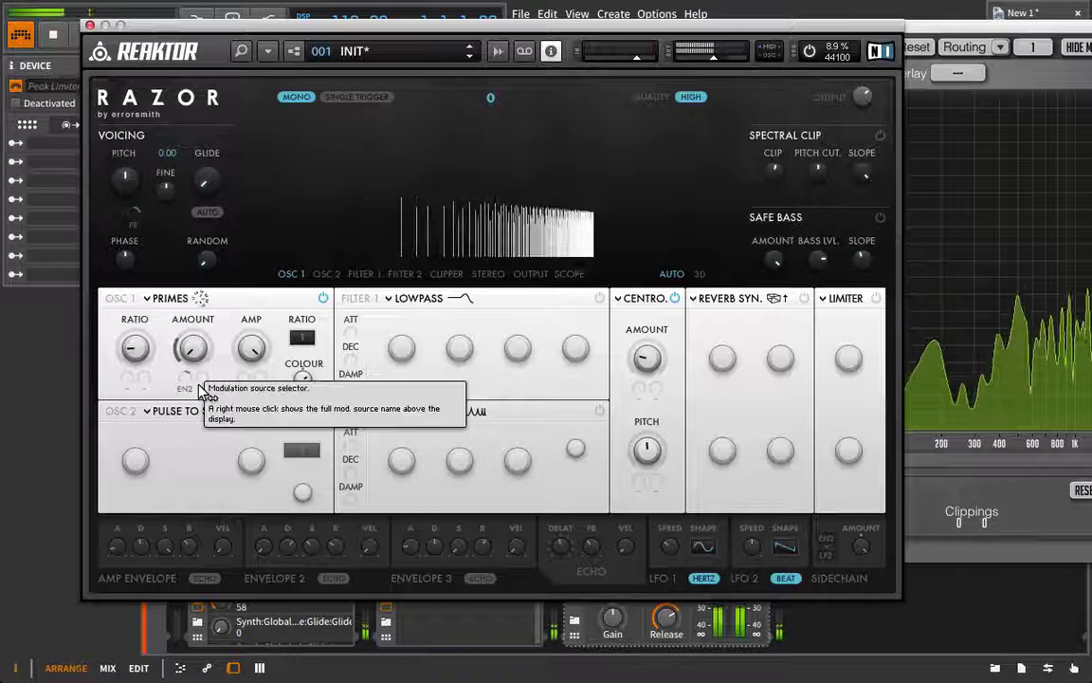
pyautogui.moveTo(643, 346); pyautogui.dragTo(657, 510)
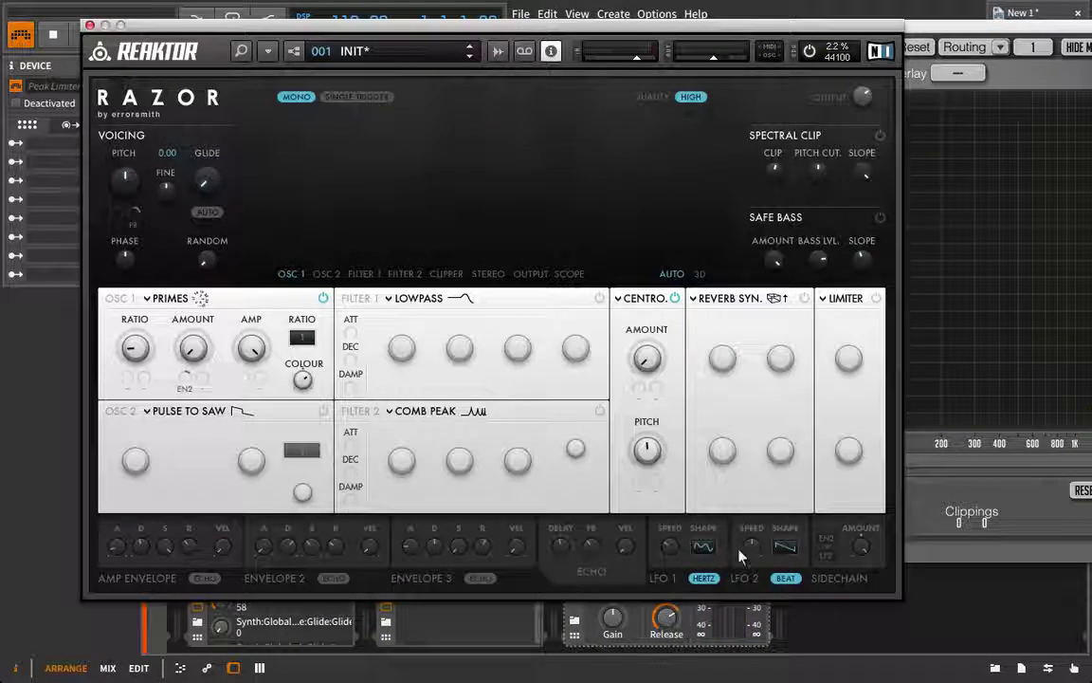
# Route LFO 1 to the Centroid Amount with adjusted depth, then bring the analyzer to screen centre.
pyautogui.click(636, 399)
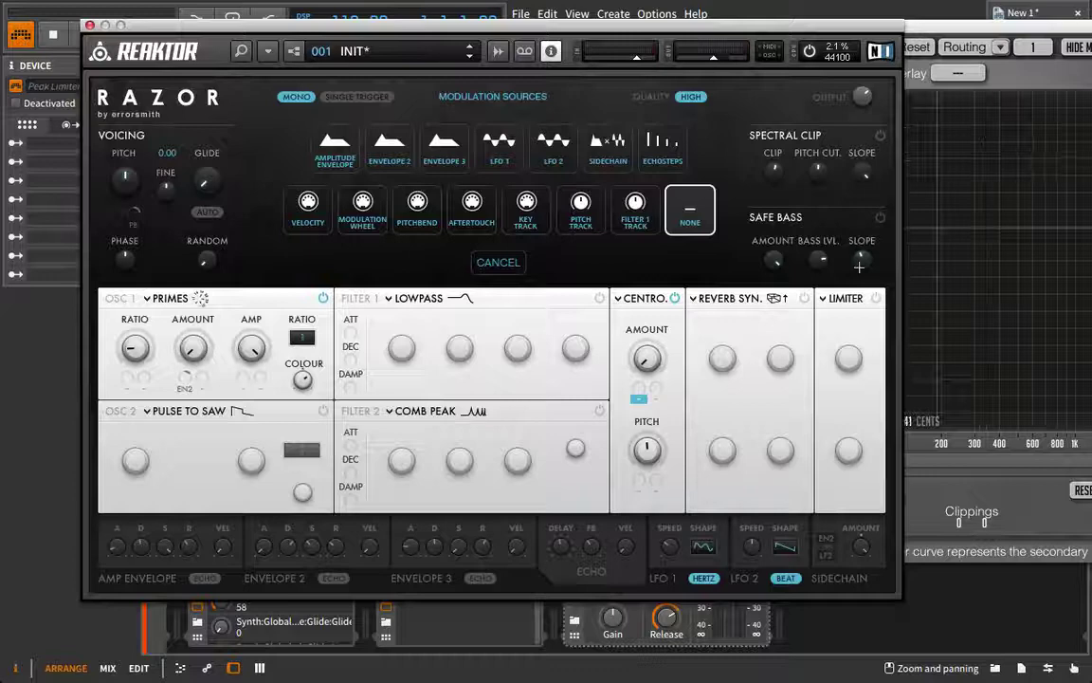
pyautogui.click(500, 144)
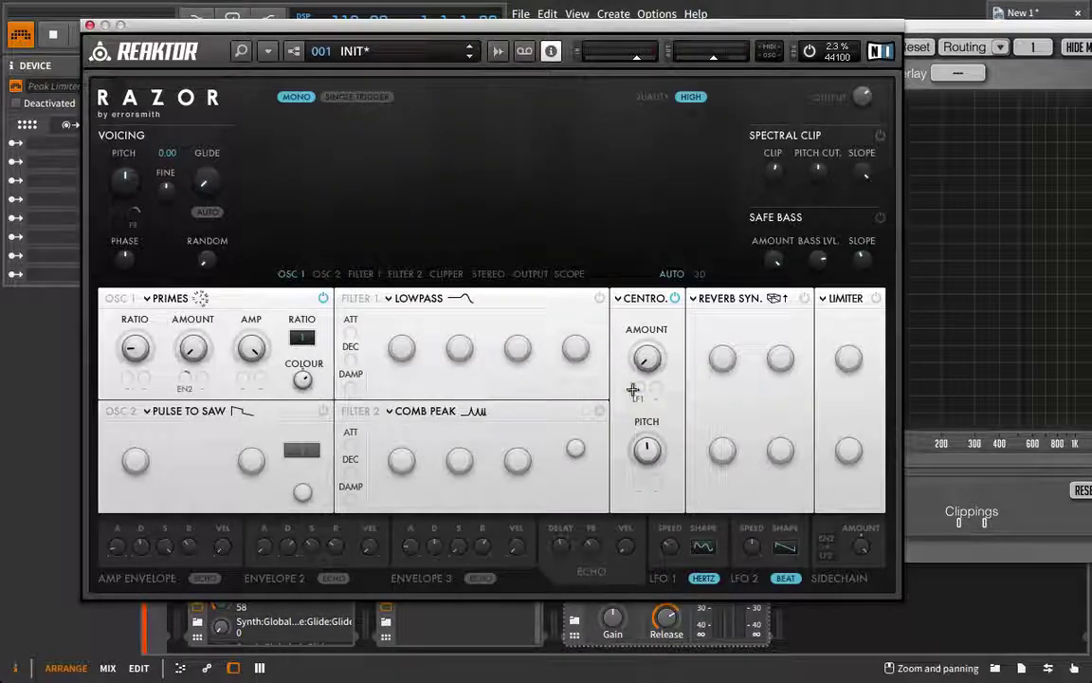
pyautogui.moveTo(632, 391); pyautogui.dragTo(650, 334)
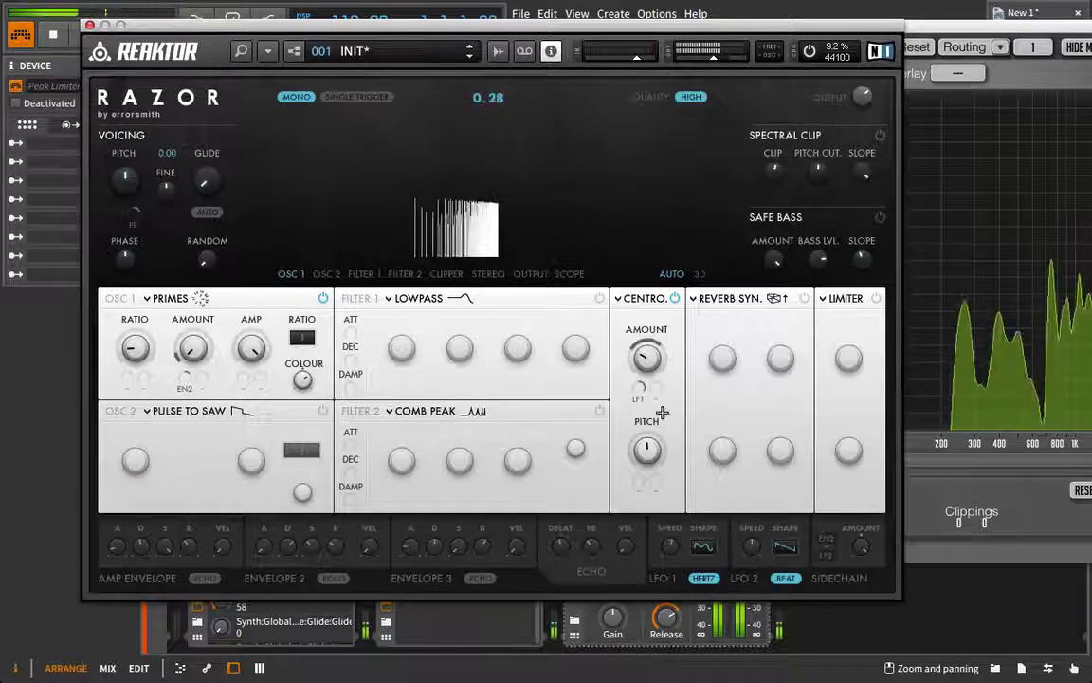
pyautogui.click(640, 390)
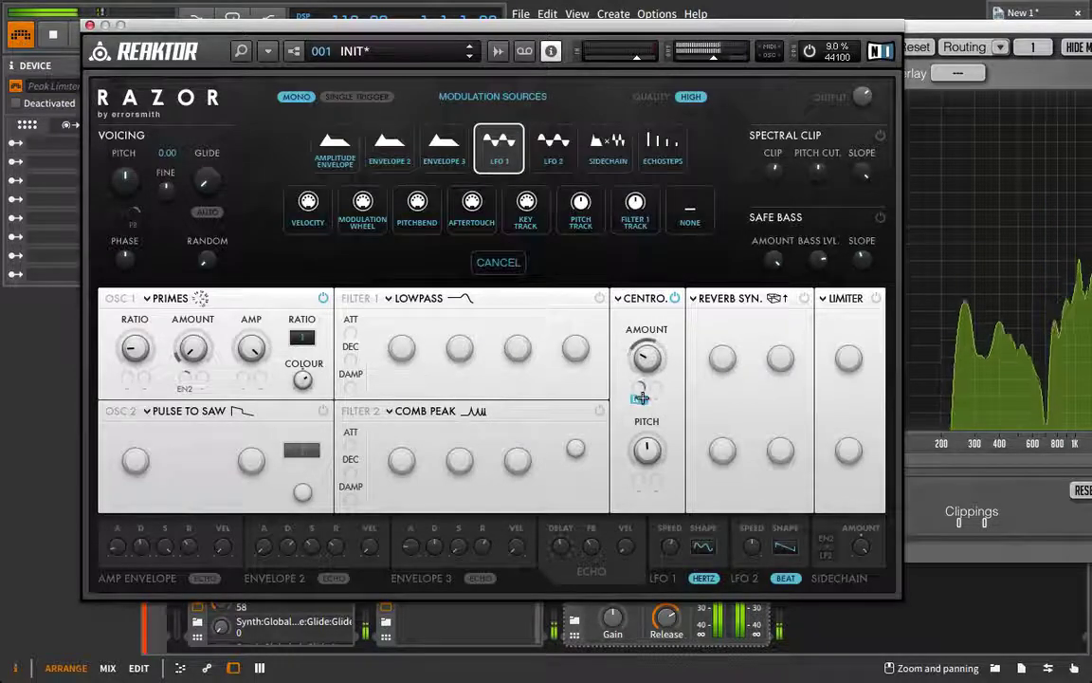
pyautogui.moveTo(640, 399); pyautogui.dragTo(633, 391)
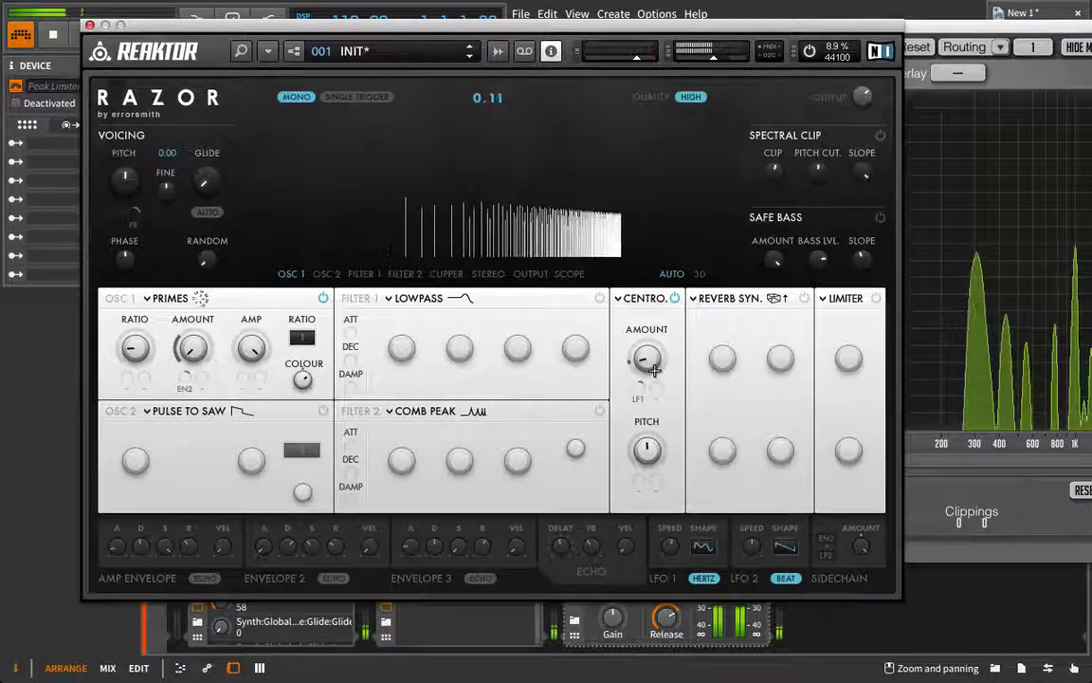
pyautogui.click(986, 23)
pyautogui.moveTo(986, 23); pyautogui.dragTo(518, 19)
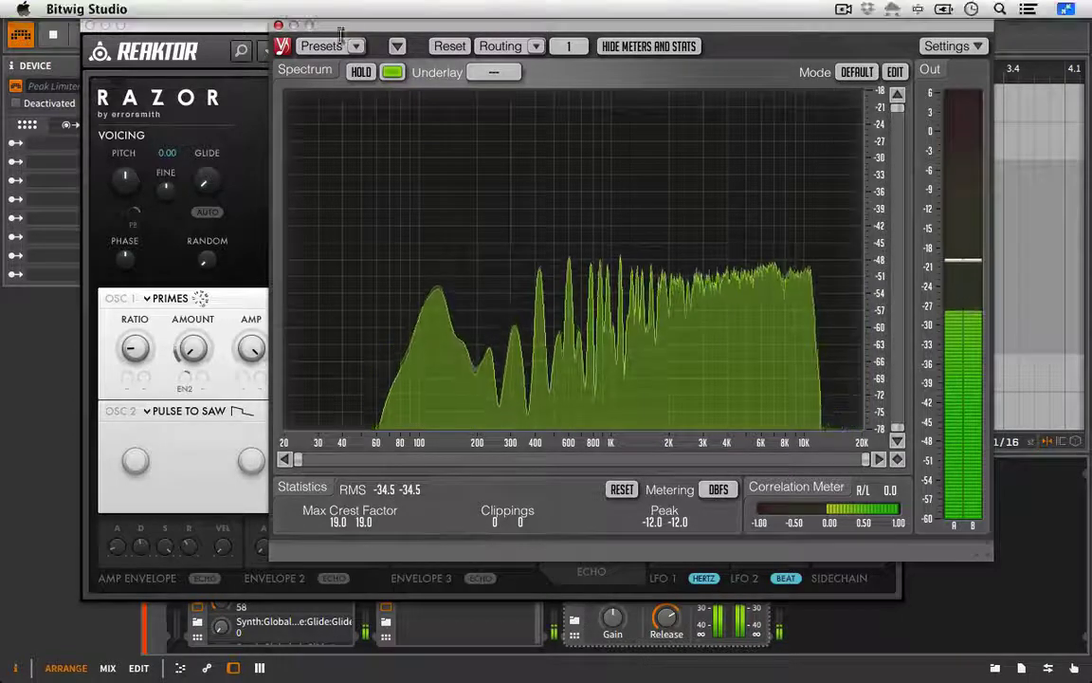
# Arrange the spectrum analyzer and Razor windows side by side.
pyautogui.click(277, 25)
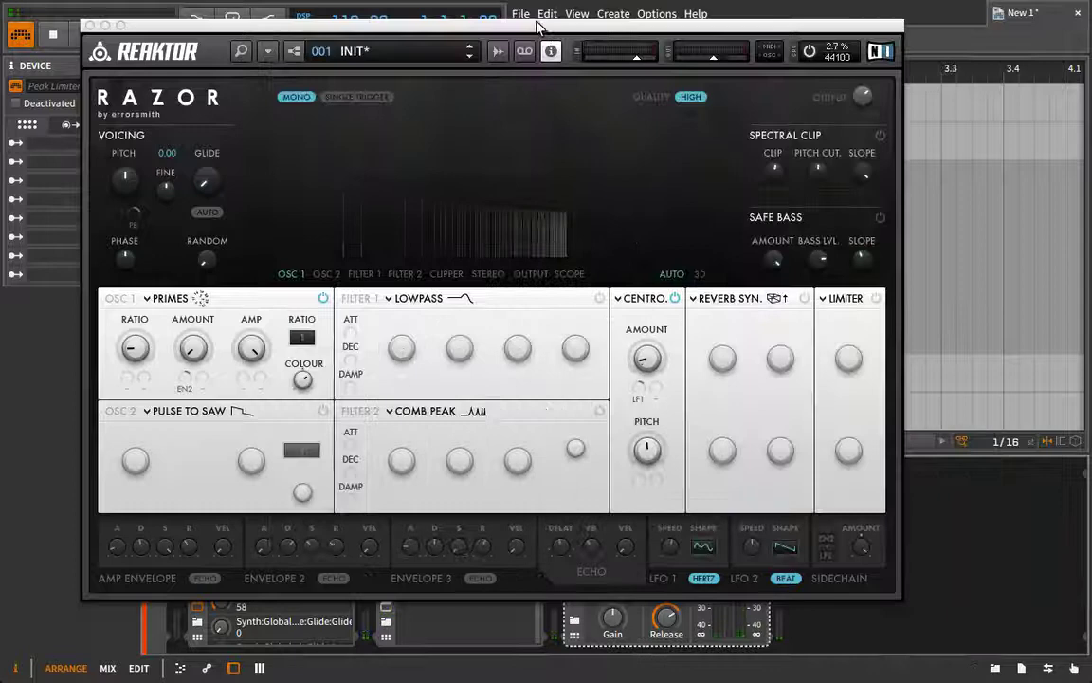
pyautogui.moveTo(536, 26); pyautogui.dragTo(495, 23)
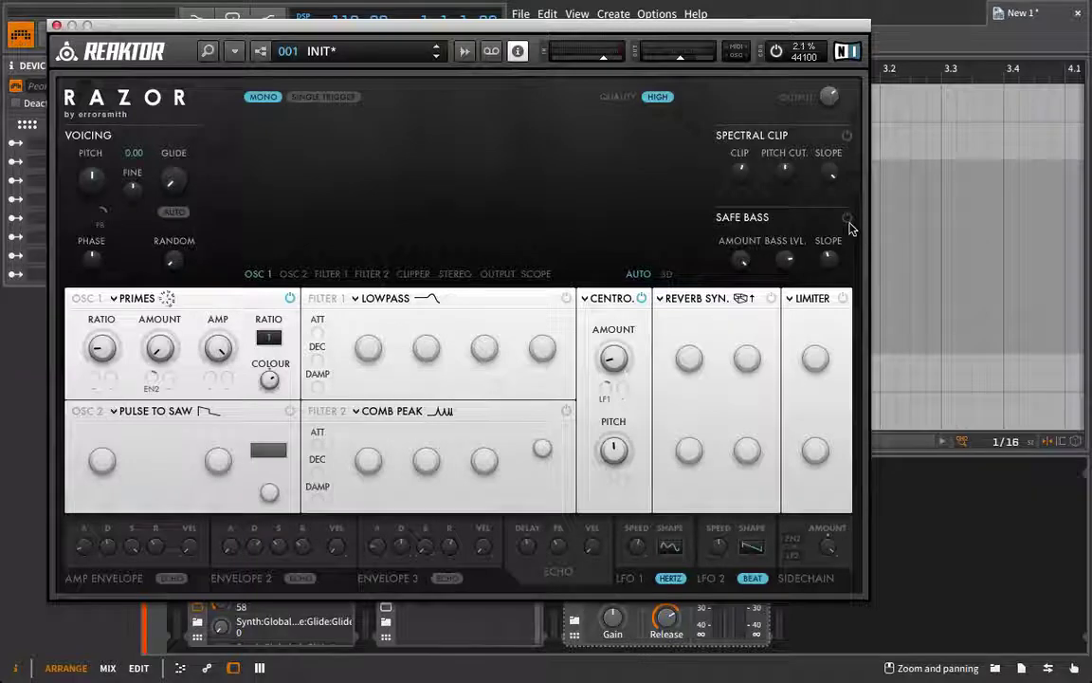
pyautogui.click(384, 640)
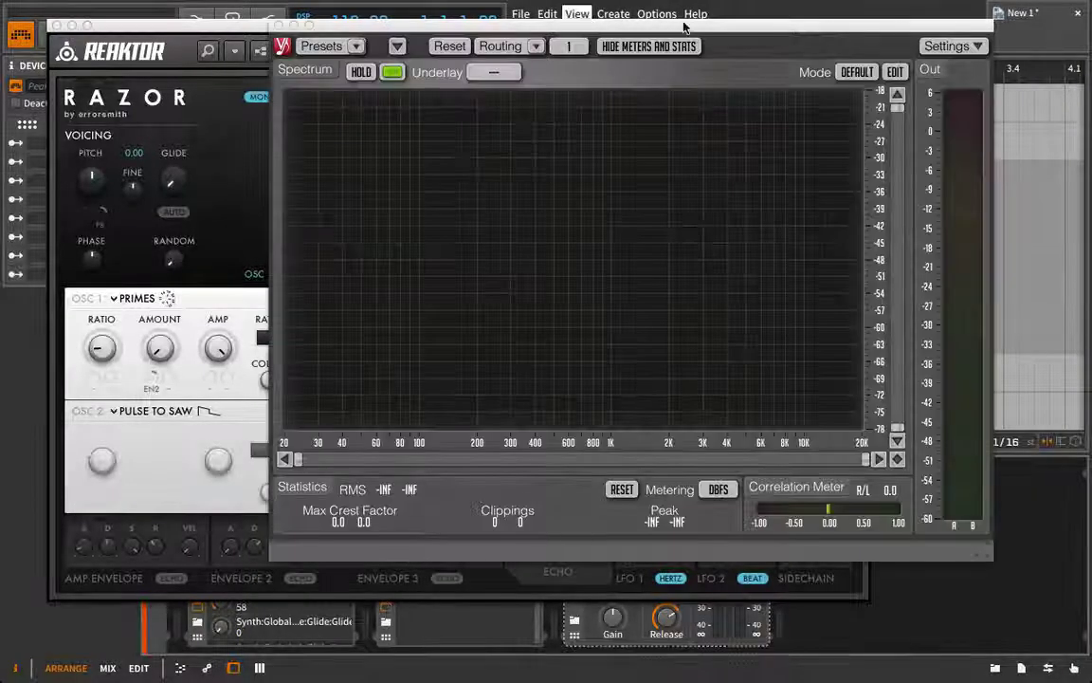
pyautogui.moveTo(531, 29); pyautogui.dragTo(919, 28)
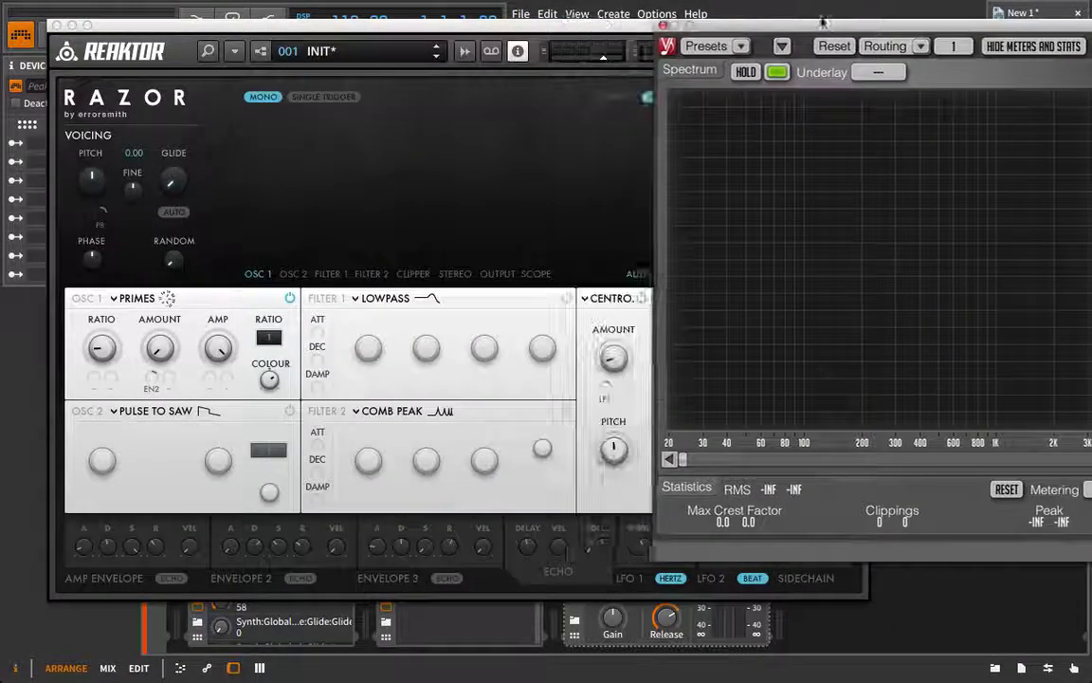
pyautogui.click(520, 14)
pyautogui.click(351, 33)
pyautogui.moveTo(334, 29); pyautogui.dragTo(139, 30)
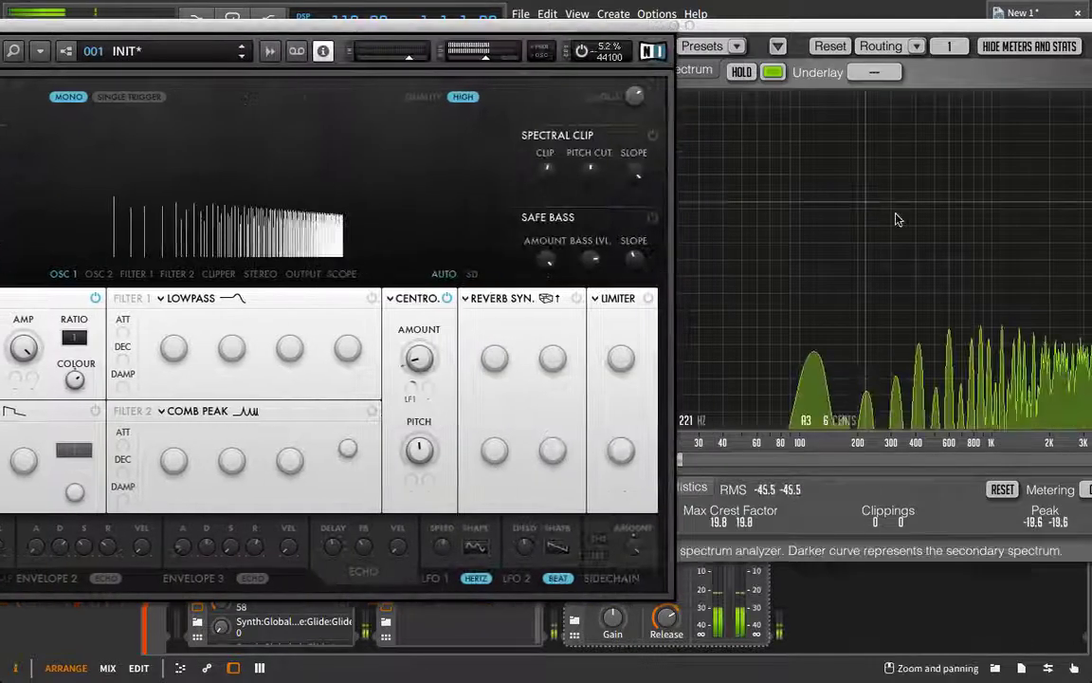
# Switch on Safe Bass with Bass Level 2 and bring the full Razor panel into view.
pyautogui.click(652, 217)
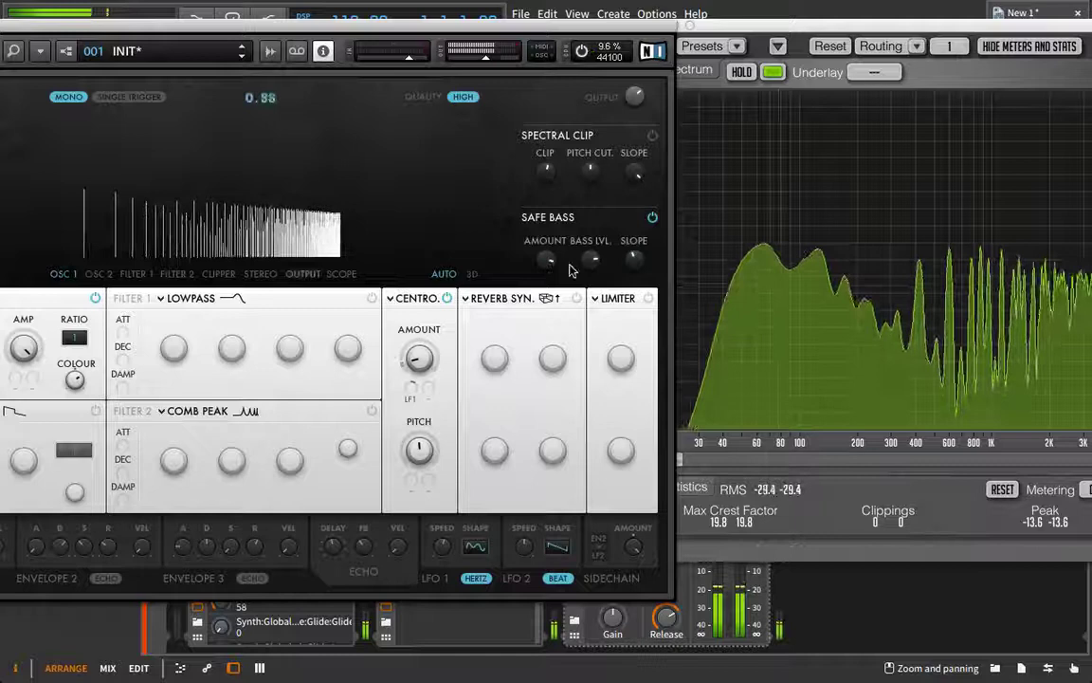
pyautogui.moveTo(591, 262)
pyautogui.mouseDown()
pyautogui.moveTo(597, 280)
pyautogui.moveTo(600, 270)
pyautogui.mouseUp()
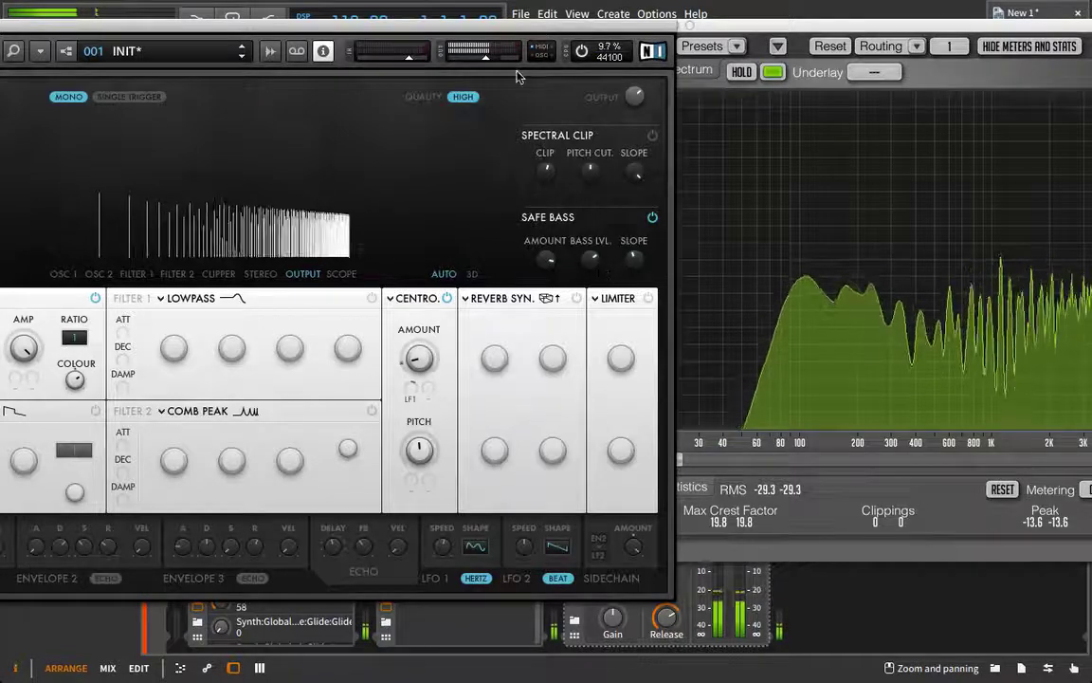
pyautogui.moveTo(388, 21); pyautogui.dragTo(531, 17)
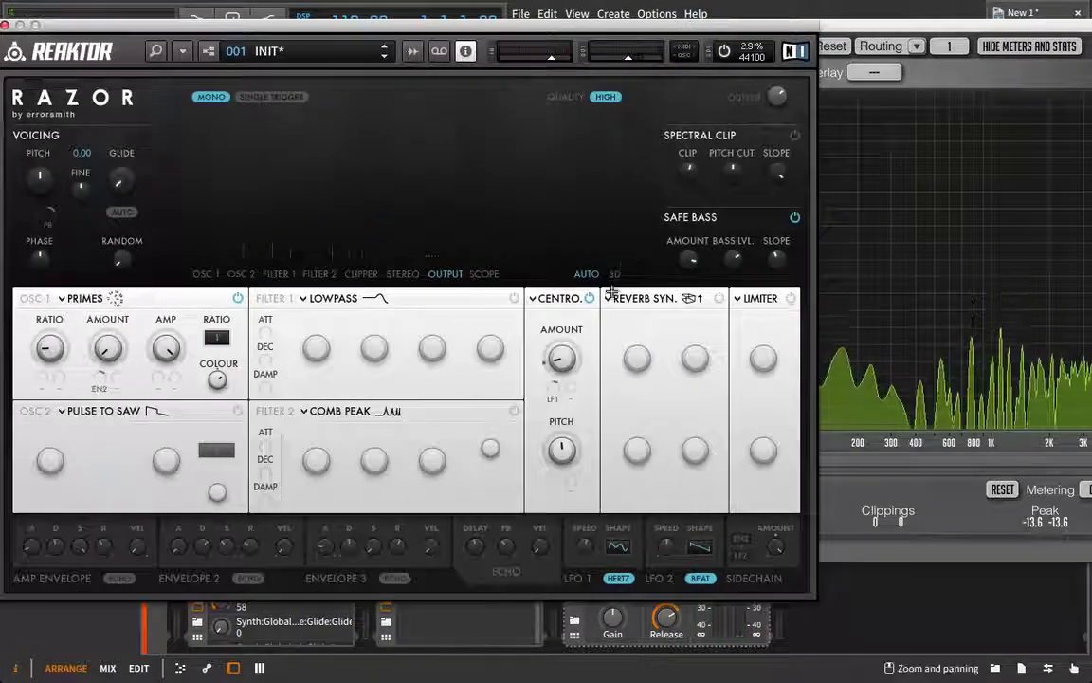
# Replace the Centroid dissonance effect with Frequency Shifter and raise its amount.
pyautogui.click(552, 297)
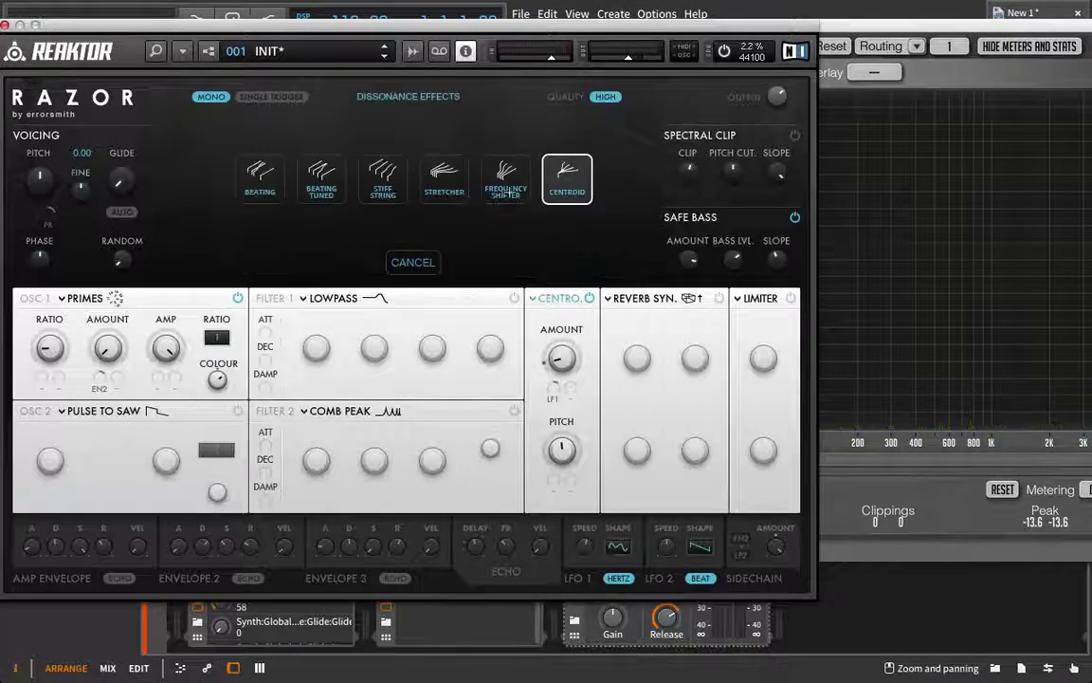
pyautogui.click(507, 182)
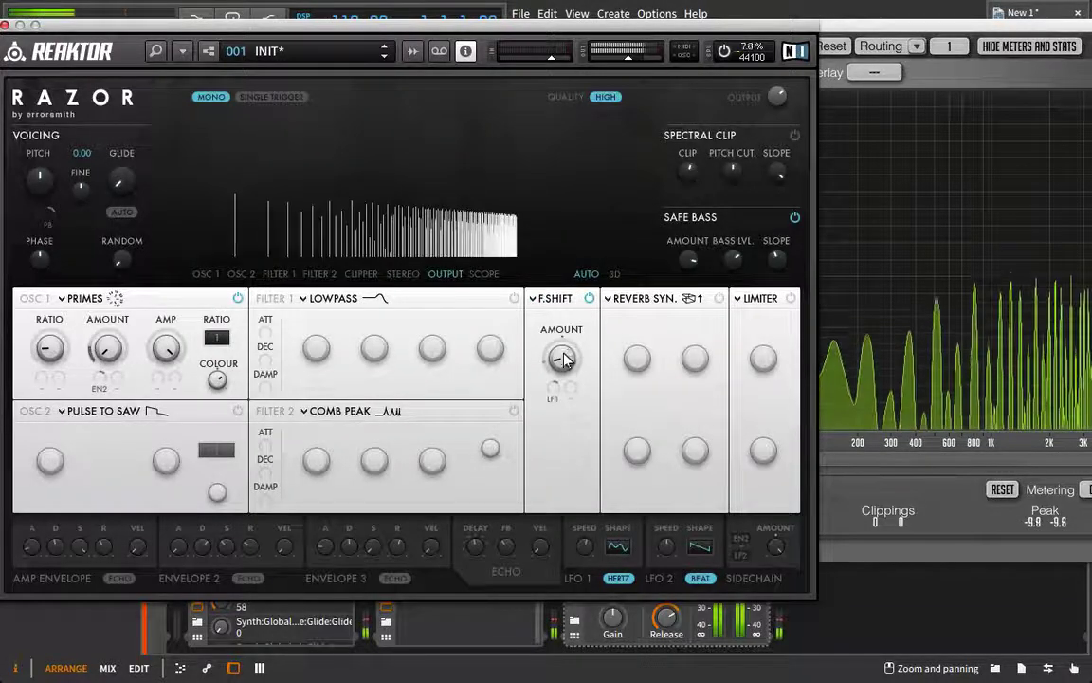
pyautogui.moveTo(559, 358); pyautogui.dragTo(564, 261)
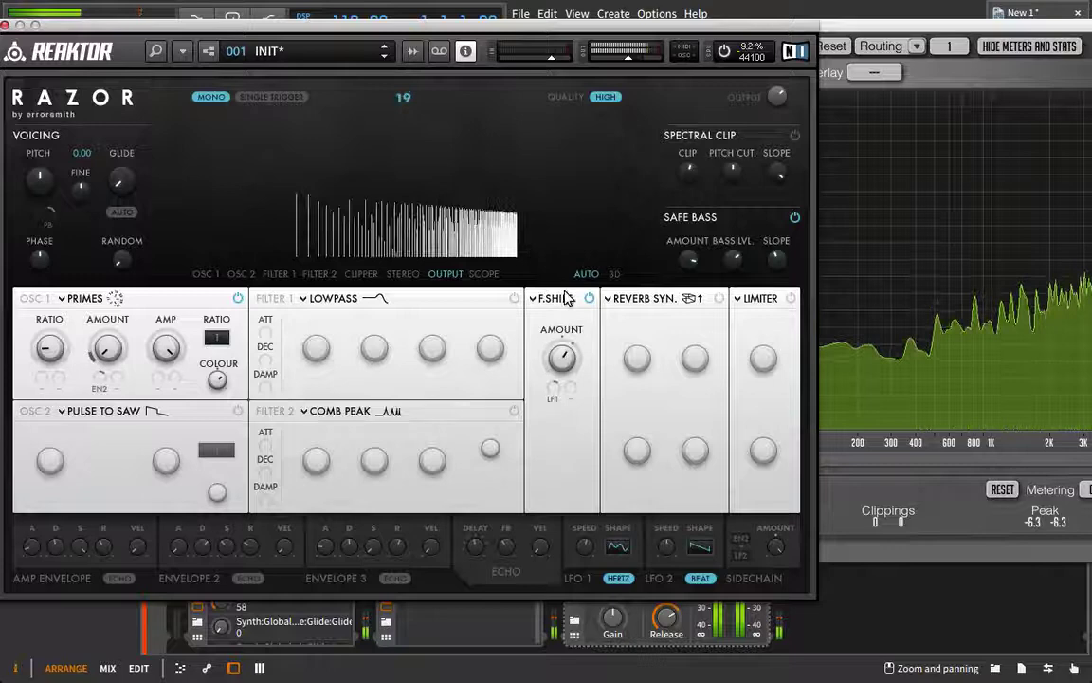
pyautogui.moveTo(553, 386); pyautogui.dragTo(550, 362)
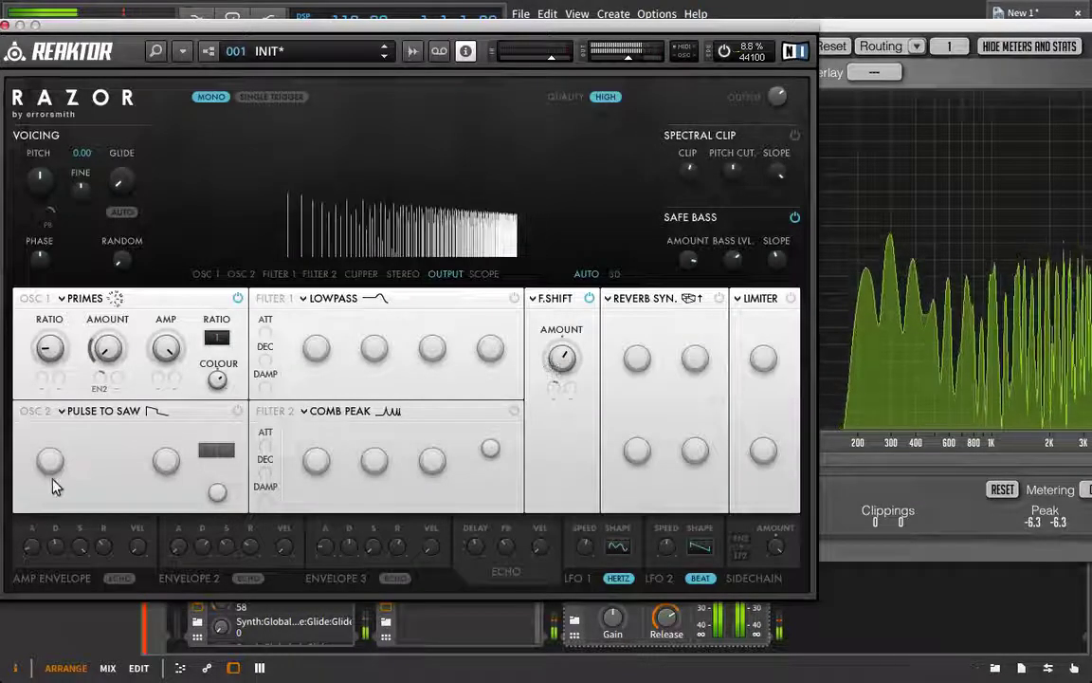
# Remove the EN2 modulation from OSC 1 Amount and set the shift amount to -6.
pyautogui.click(102, 381)
pyautogui.click(586, 219)
pyautogui.moveTo(567, 352)
pyautogui.mouseDown()
pyautogui.moveTo(571, 323)
pyautogui.moveTo(556, 397)
pyautogui.moveTo(565, 356)
pyautogui.mouseUp()
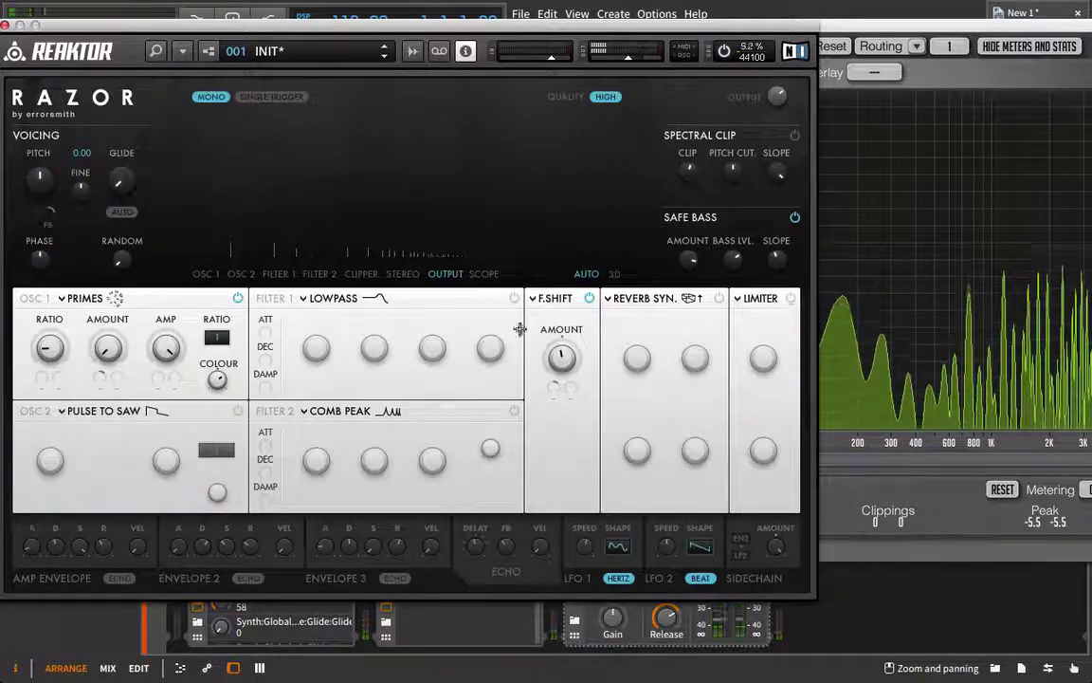
pyautogui.click(552, 297)
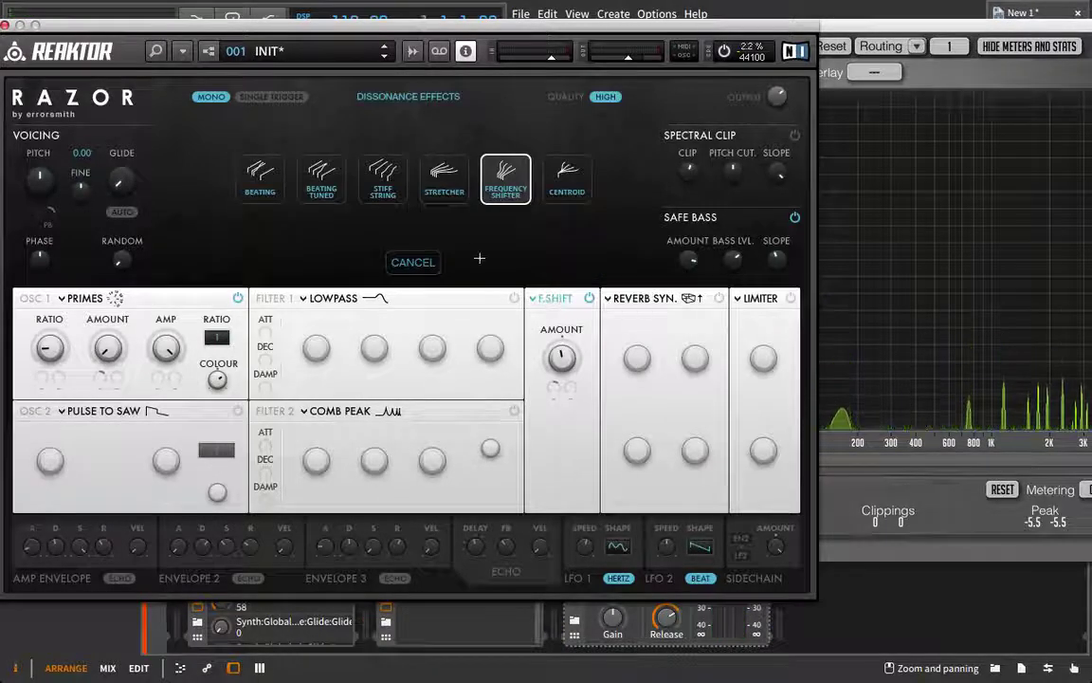
# Switch dissonance to Stiff String at minimum amount, then bring Razor in front of the analyzer.
pyautogui.click(393, 188)
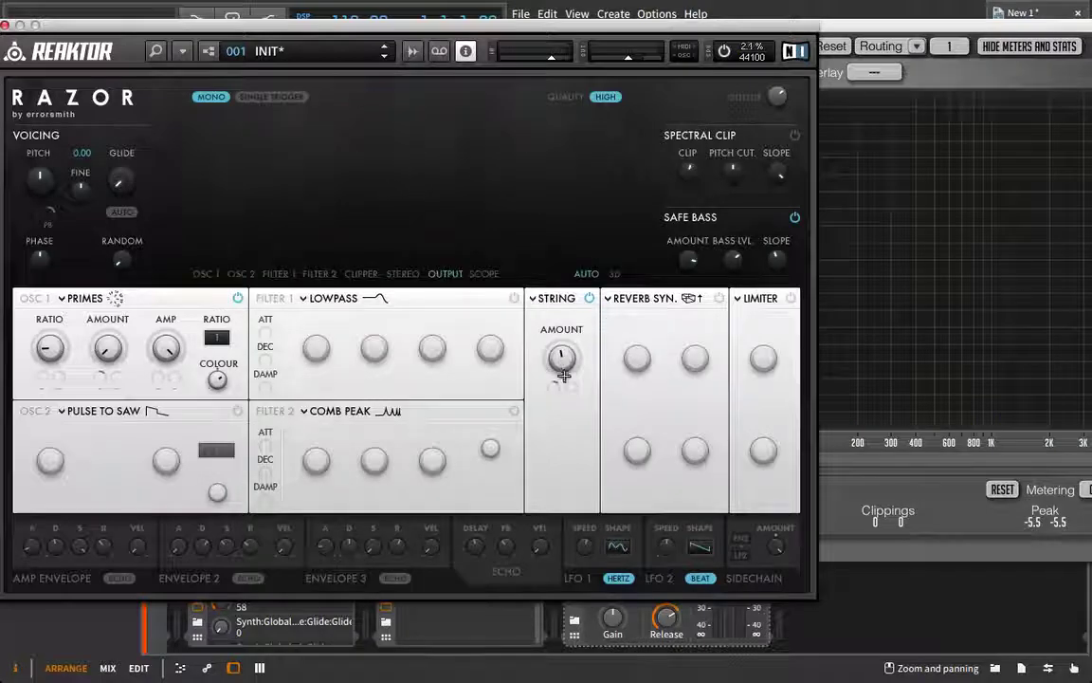
pyautogui.moveTo(563, 376); pyautogui.dragTo(557, 429)
pyautogui.moveTo(554, 388); pyautogui.dragTo(450, 47)
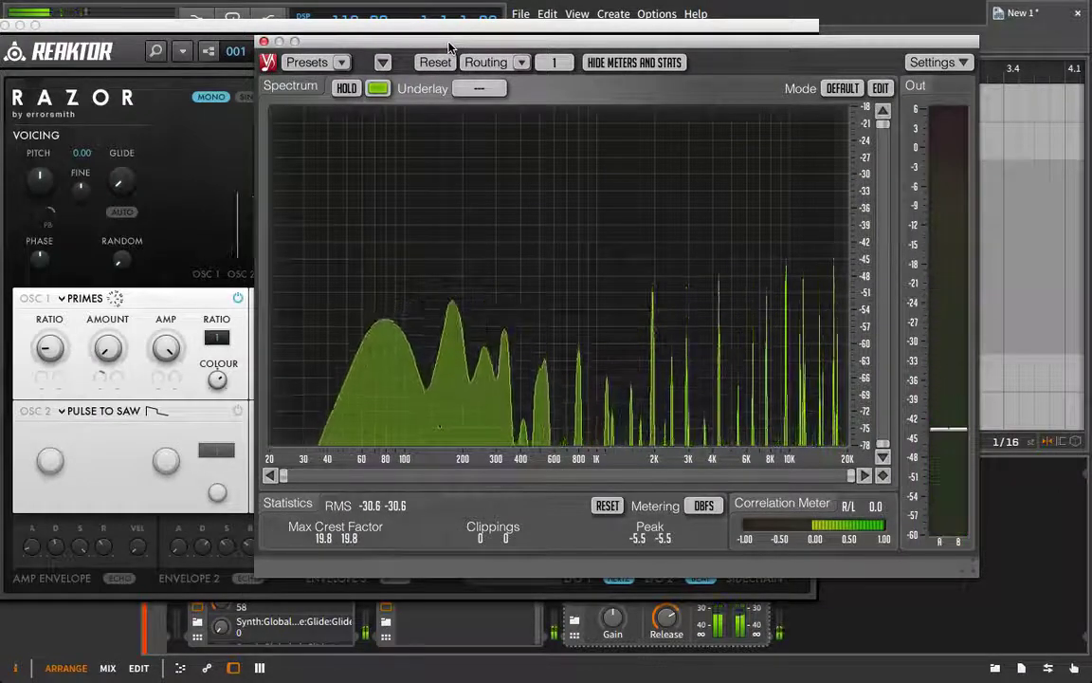
pyautogui.moveTo(450, 48); pyautogui.dragTo(680, 45)
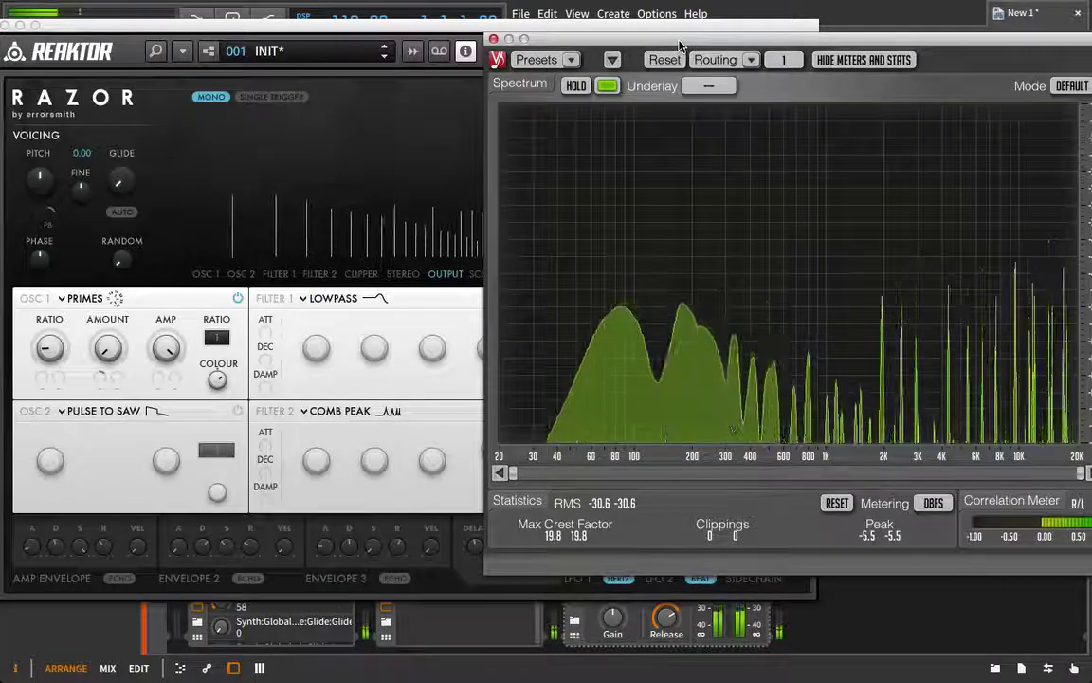
pyautogui.click(436, 370)
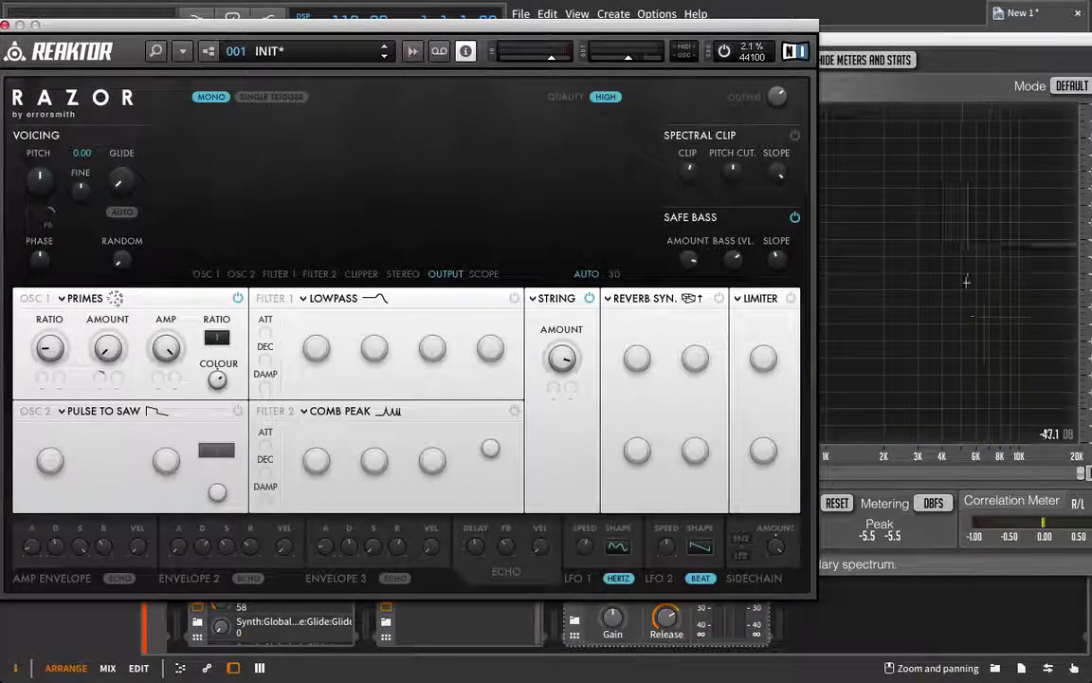
# Switch the dissonance effect to Beating Tuned and adjust its amount and partial.
pyautogui.click(555, 300)
pyautogui.click(270, 196)
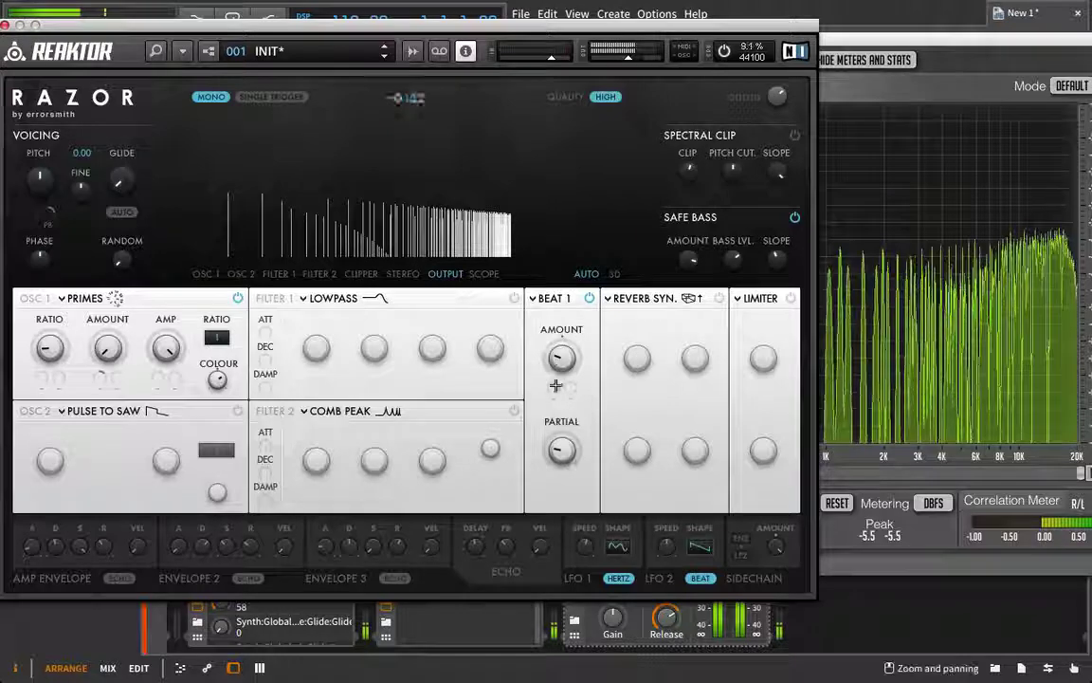
pyautogui.click(551, 296)
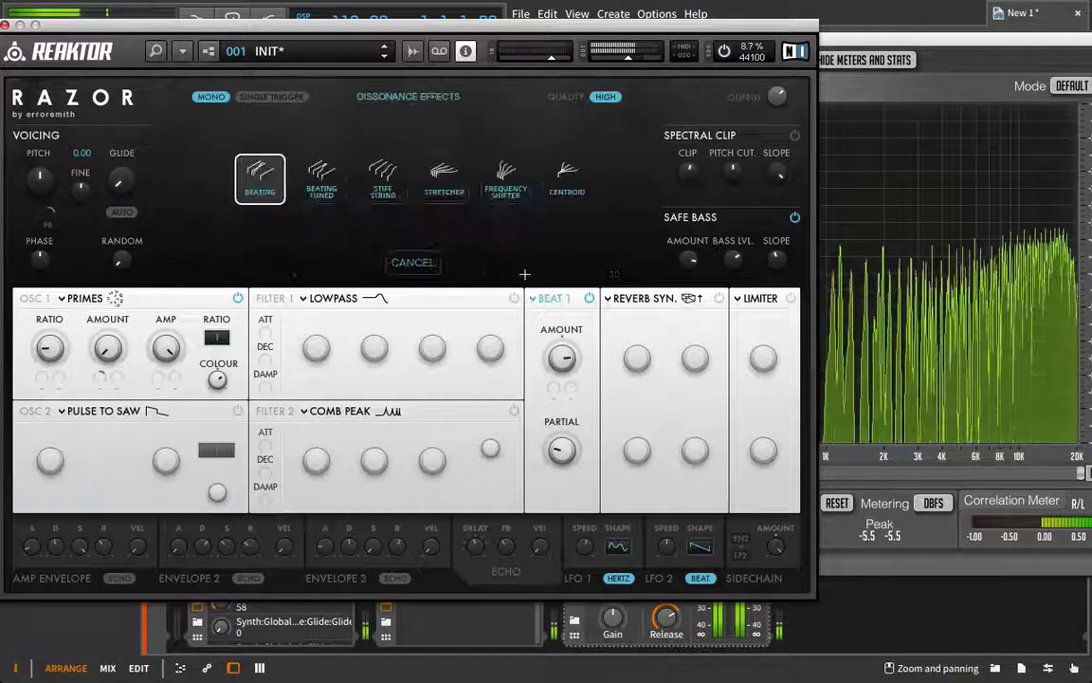
pyautogui.click(320, 180)
pyautogui.moveTo(580, 351)
pyautogui.mouseDown()
pyautogui.moveTo(560, 351)
pyautogui.moveTo(565, 358)
pyautogui.mouseUp()
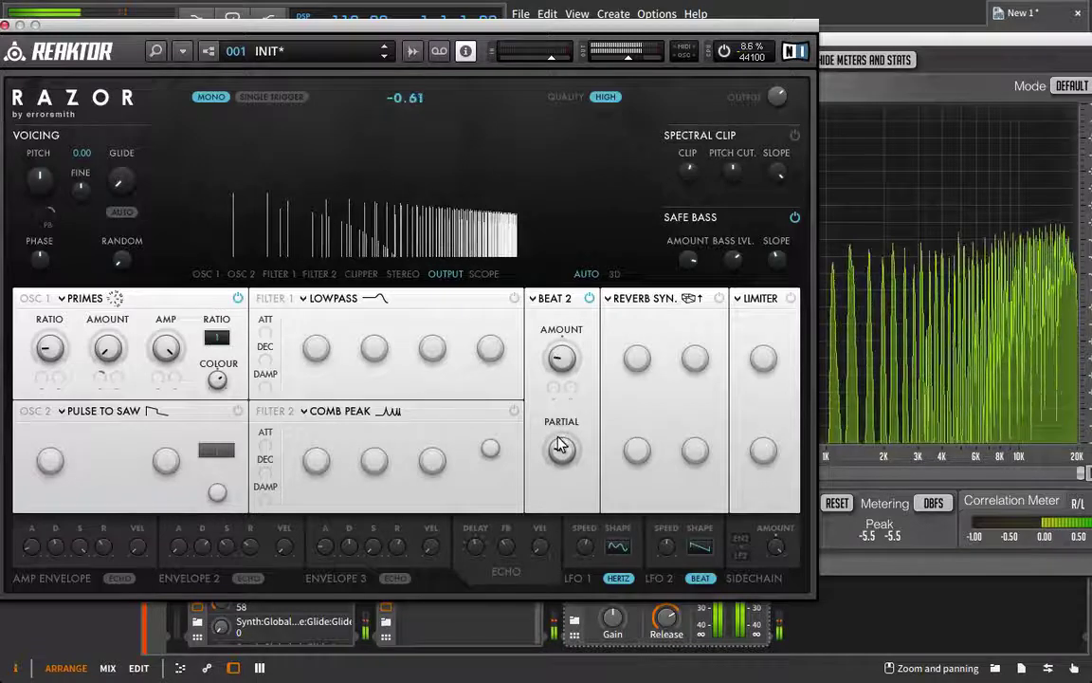
pyautogui.moveTo(560, 446)
pyautogui.mouseDown()
pyautogui.moveTo(555, 466)
pyautogui.moveTo(551, 425)
pyautogui.moveTo(551, 490)
pyautogui.moveTo(548, 431)
pyautogui.mouseUp()
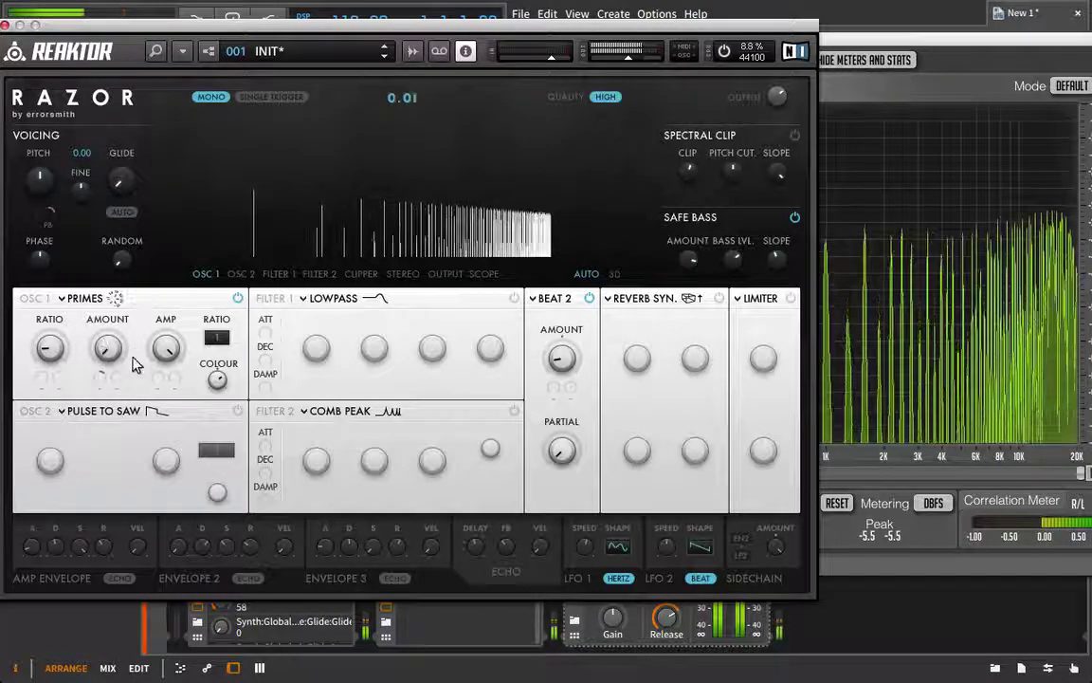
# Raise the Primes oscillator OSC 1 Ratio to 4.85.
pyautogui.moveTo(55, 328); pyautogui.dragTo(65, 309)
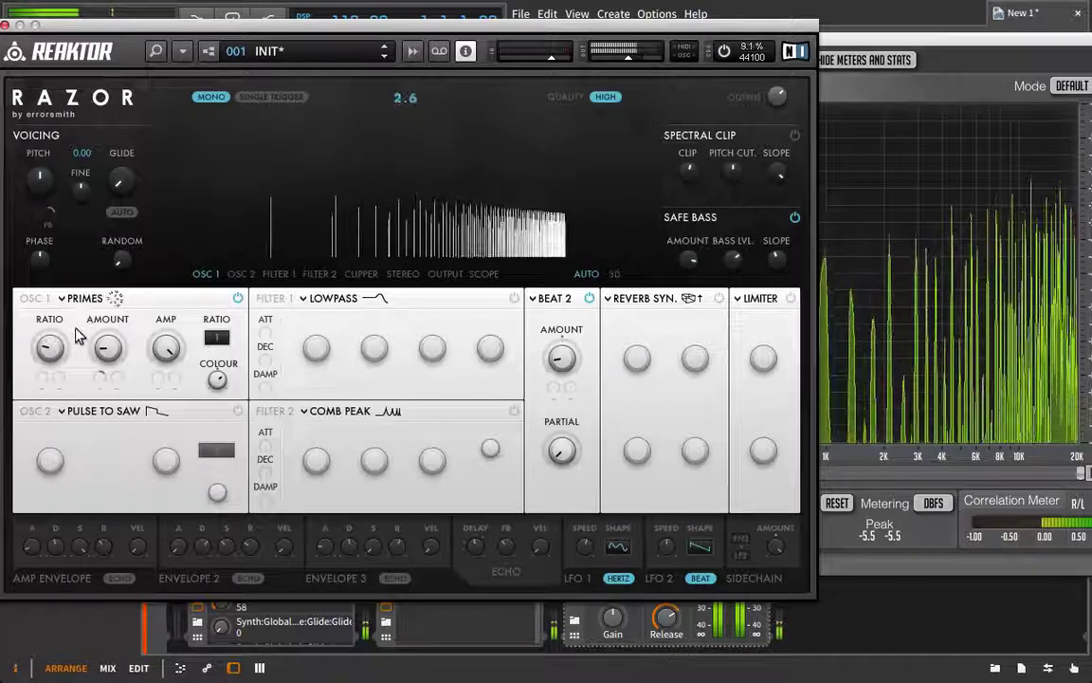
pyautogui.moveTo(80, 335); pyautogui.dragTo(105, 272)
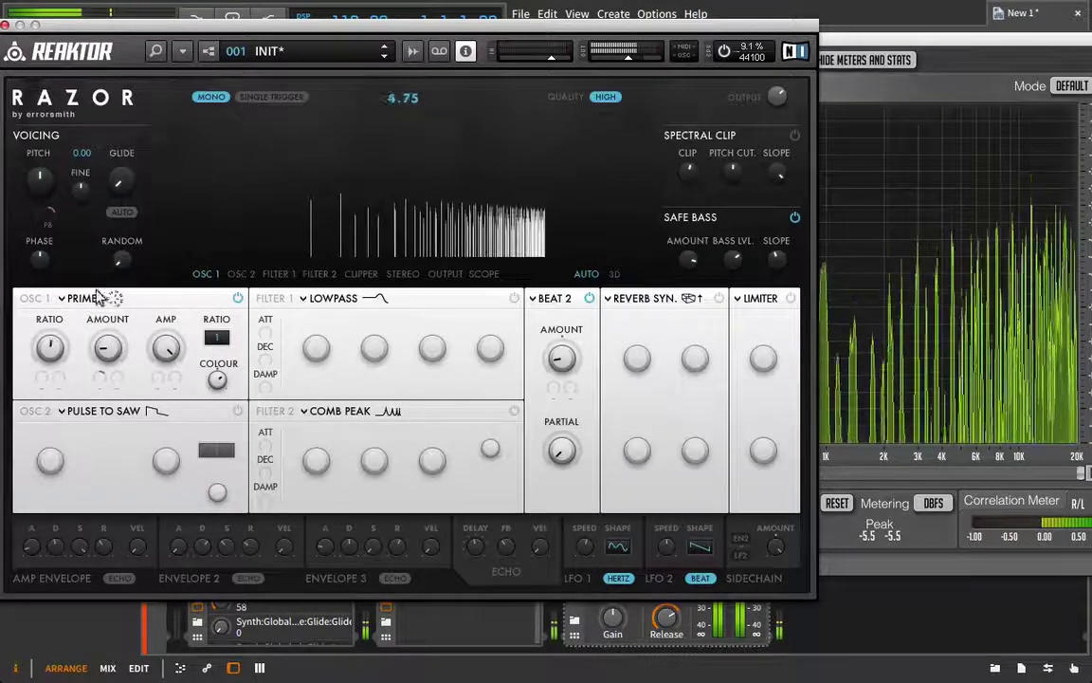
pyautogui.moveTo(90, 323); pyautogui.dragTo(95, 289)
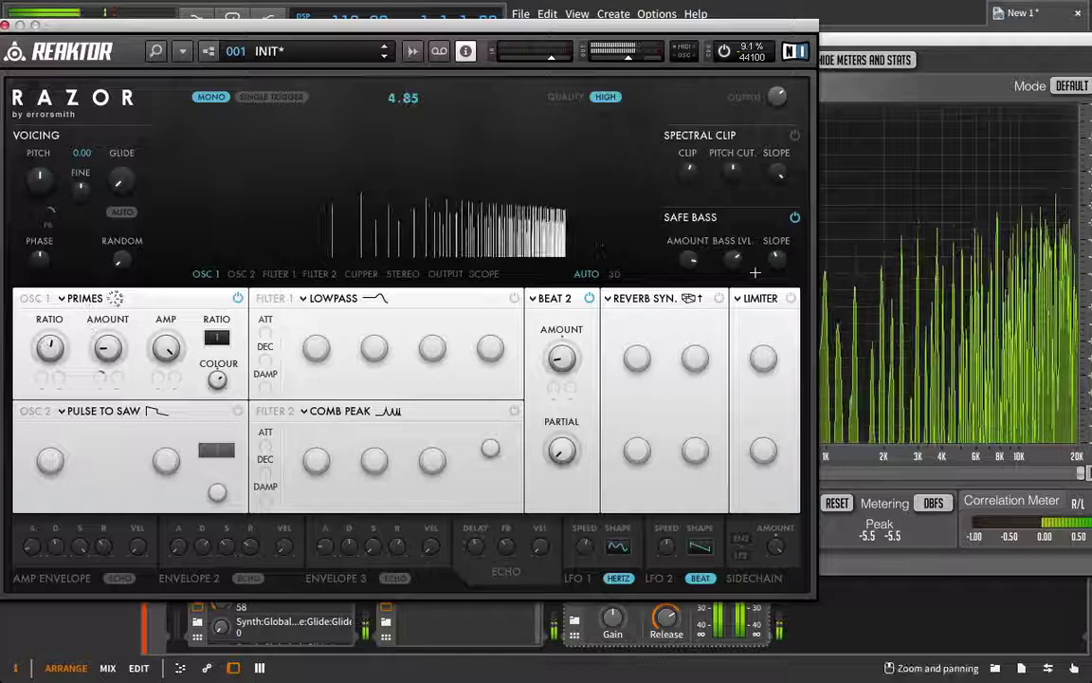
# Try the synth reverb while retuning the OSC 1 Ratio, then switch the reverb off.
pyautogui.click(719, 298)
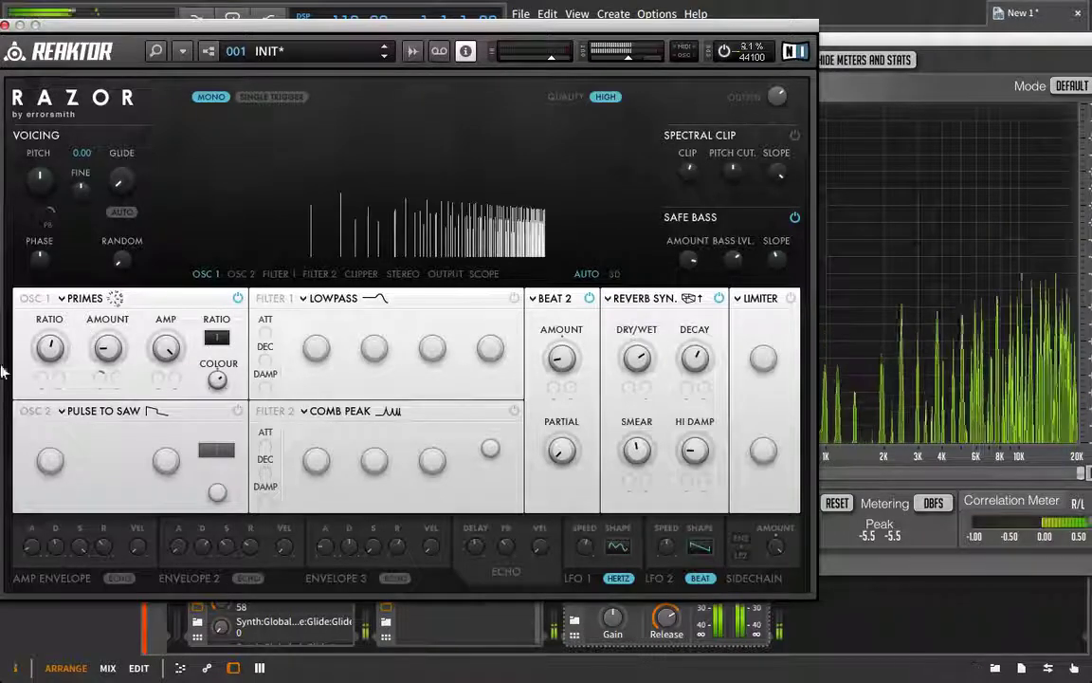
pyautogui.moveTo(43, 327); pyautogui.dragTo(52, 417)
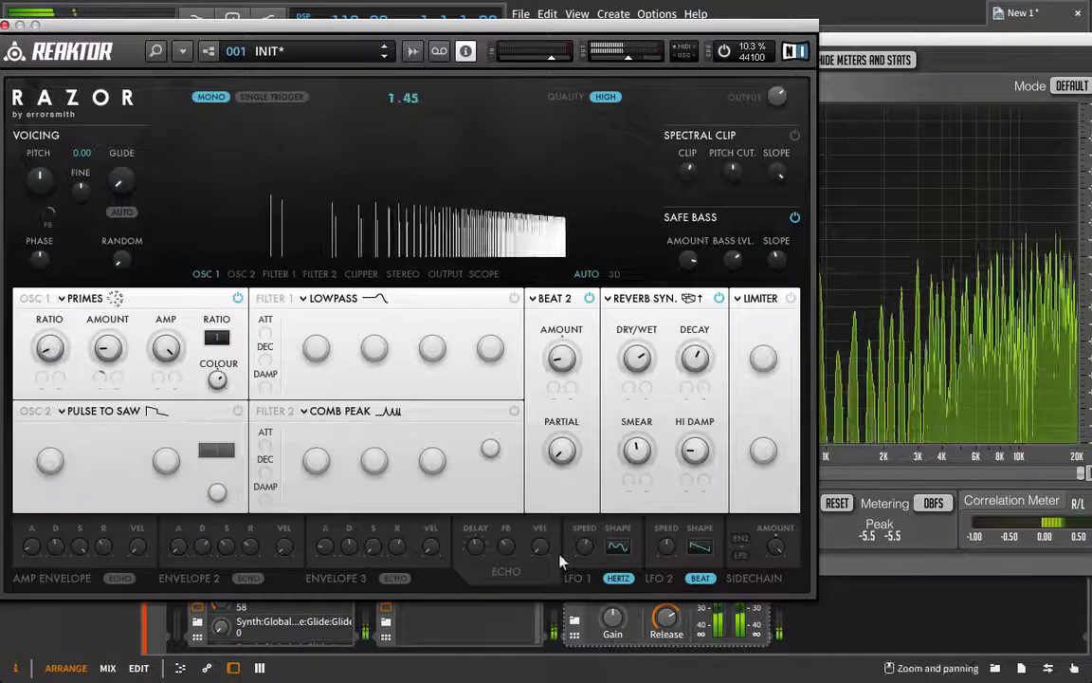
pyautogui.click(719, 299)
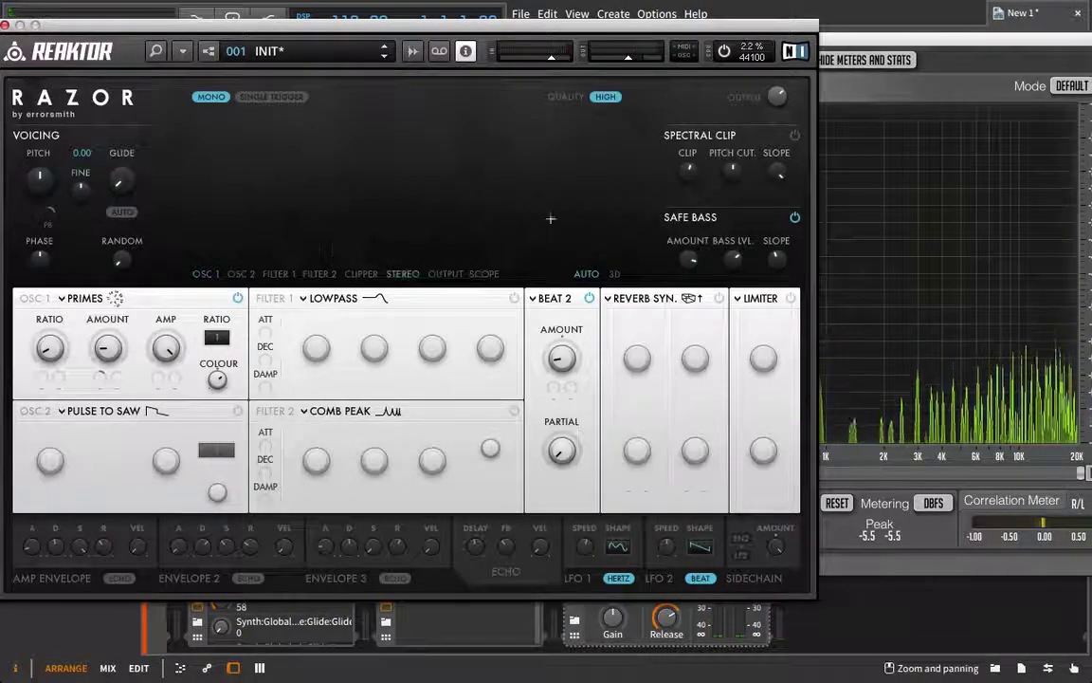
# Leave Beat 2 as the dissonance effect and move the spectrum analyzer in front of Razor.
pyautogui.click(561, 297)
pyautogui.click(566, 298)
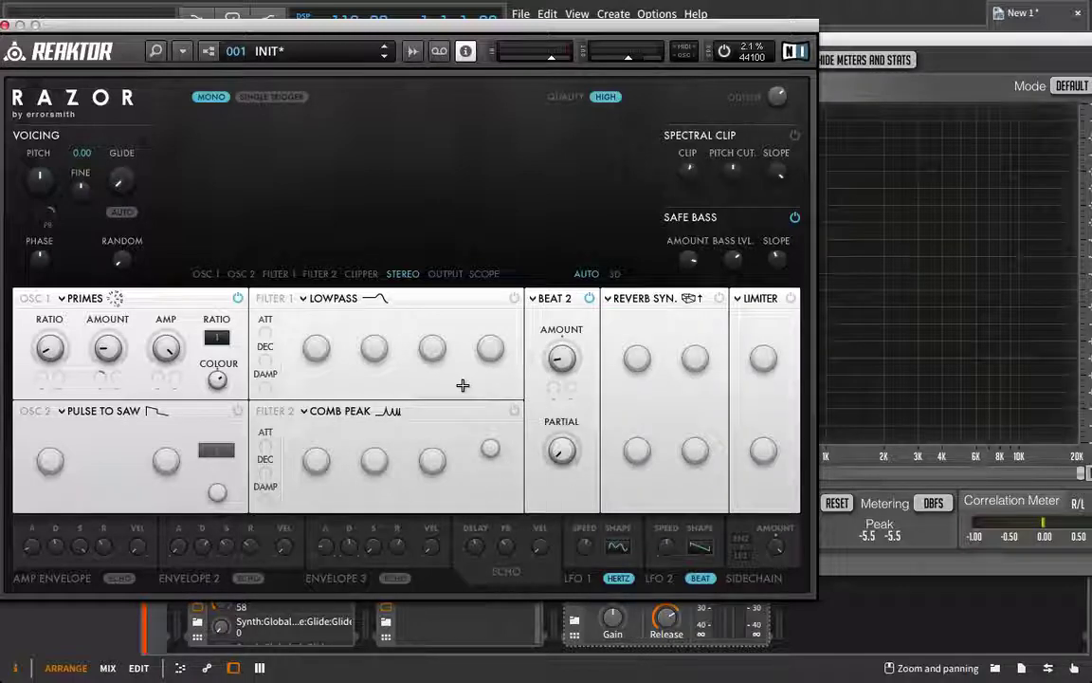
pyautogui.moveTo(948, 42); pyautogui.dragTo(715, 44)
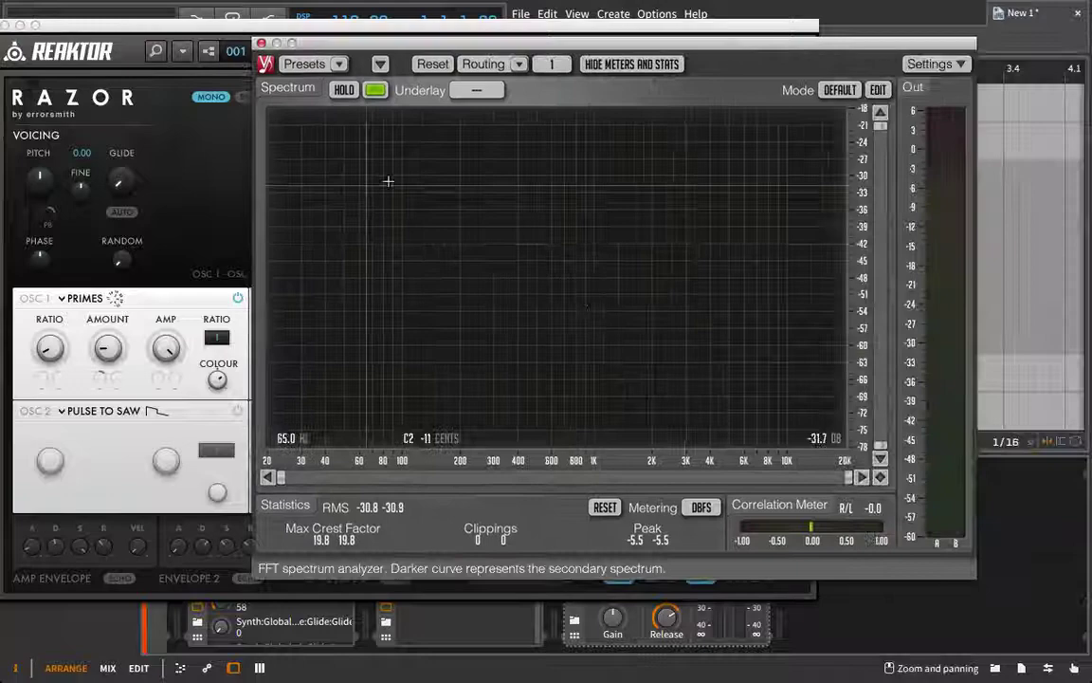